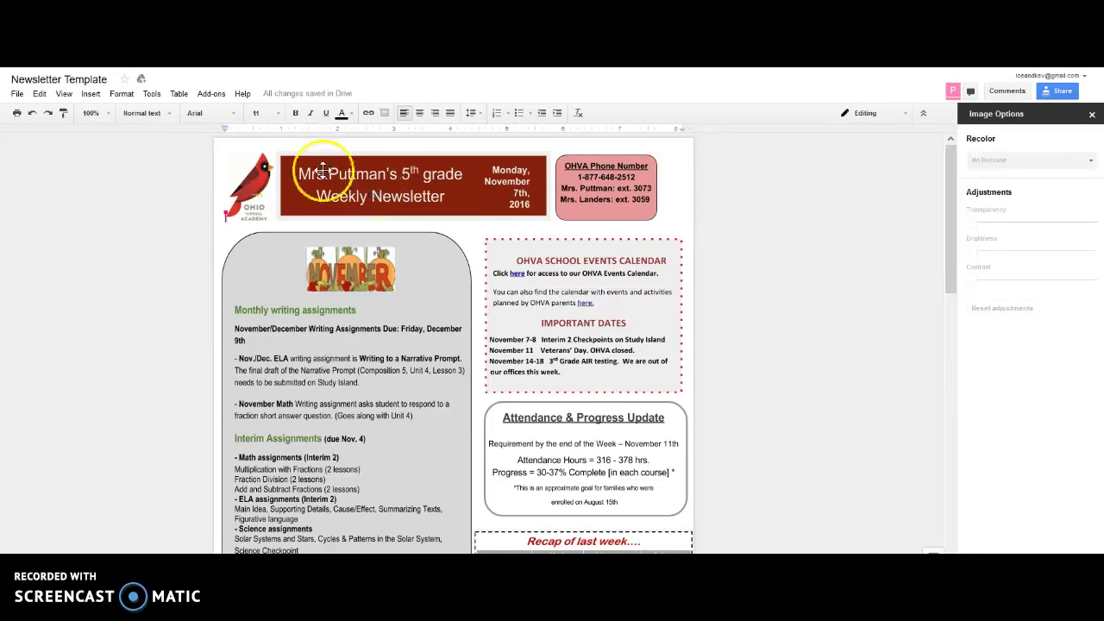
# Step: Select the logo, banner, phone, assignments, calendar, attendance and recap drawings one by one
pyautogui.click(90, 94)
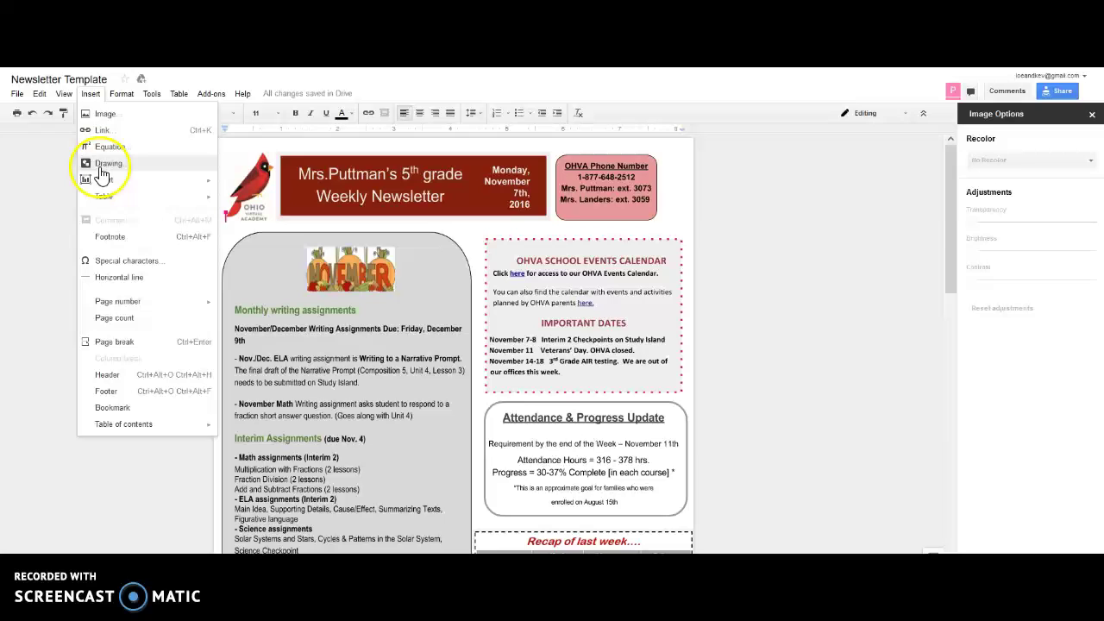
pyautogui.click(55, 210)
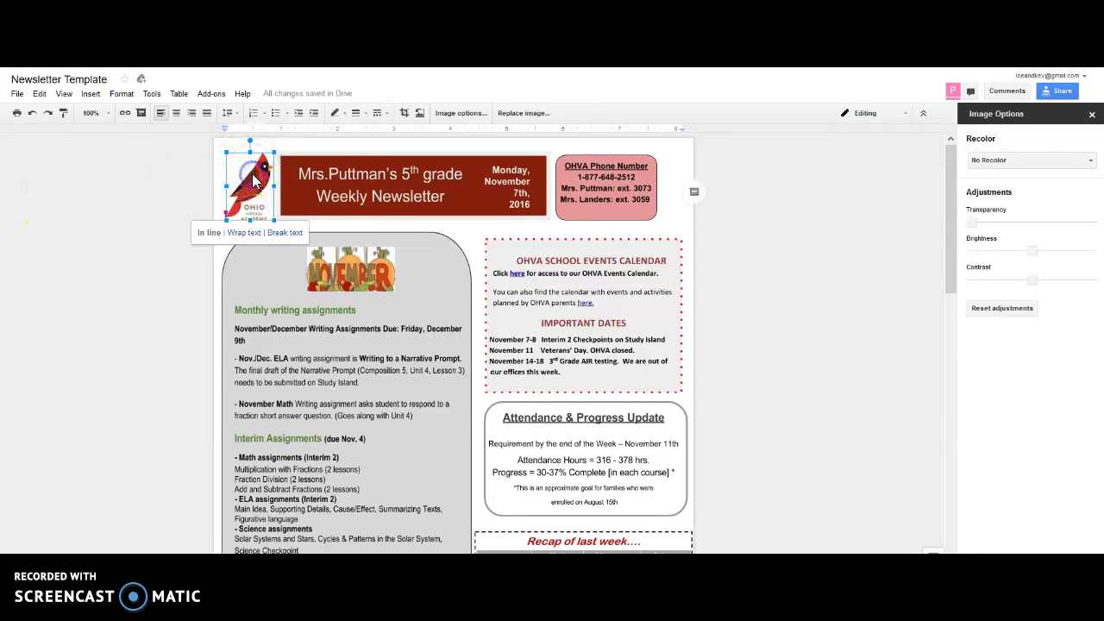
pyautogui.click(376, 179)
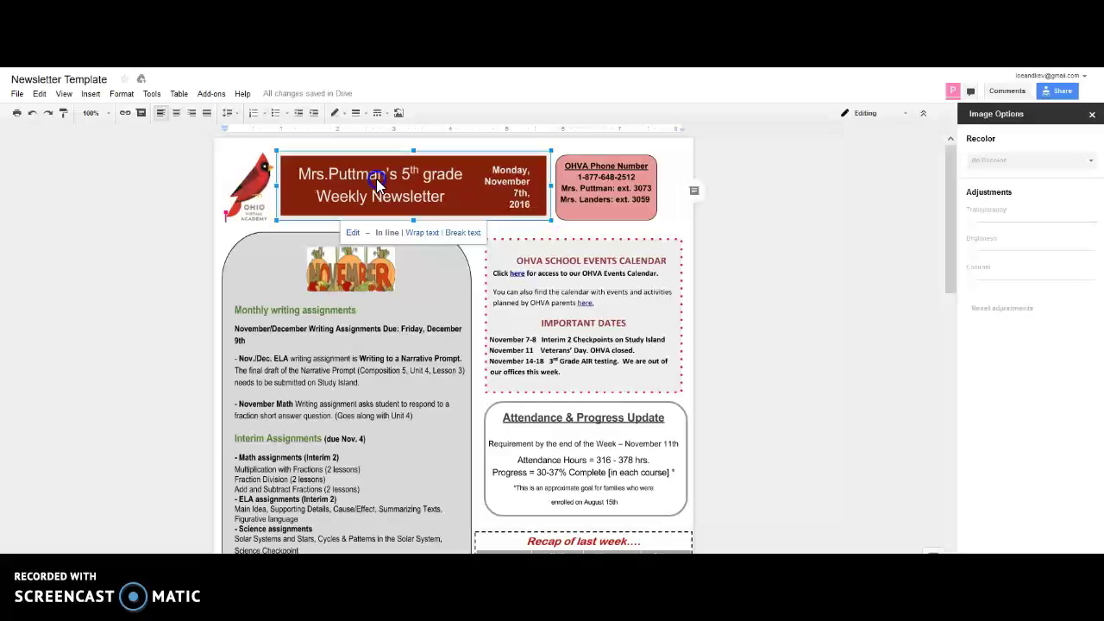
pyautogui.click(572, 182)
pyautogui.click(375, 313)
pyautogui.click(515, 309)
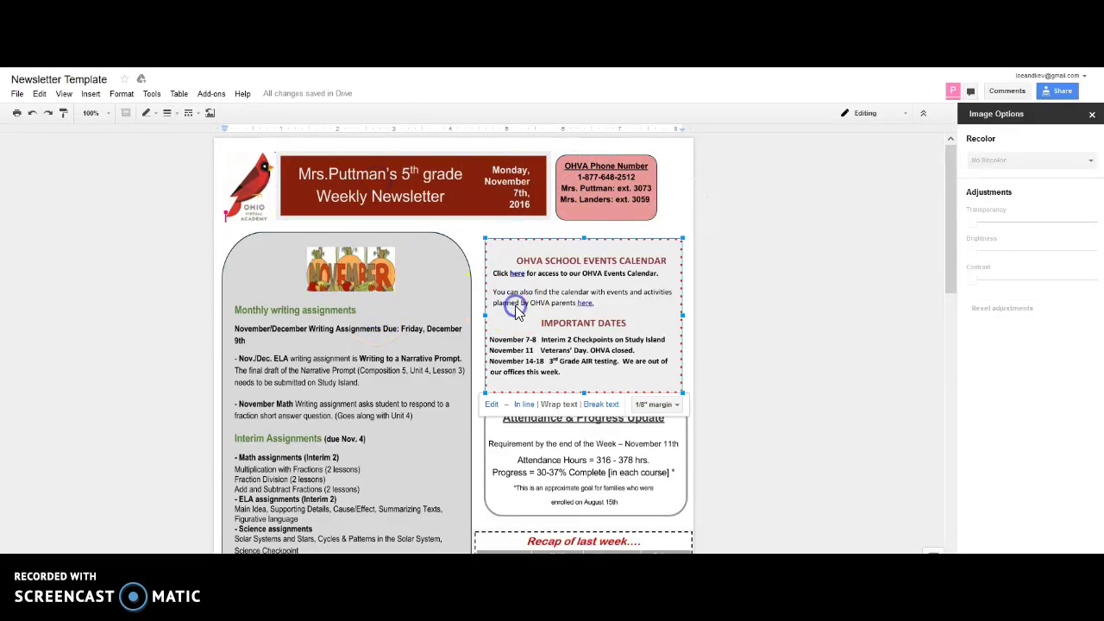
pyautogui.click(525, 451)
pyautogui.scroll(-2, 526, 452)
pyautogui.click(528, 453)
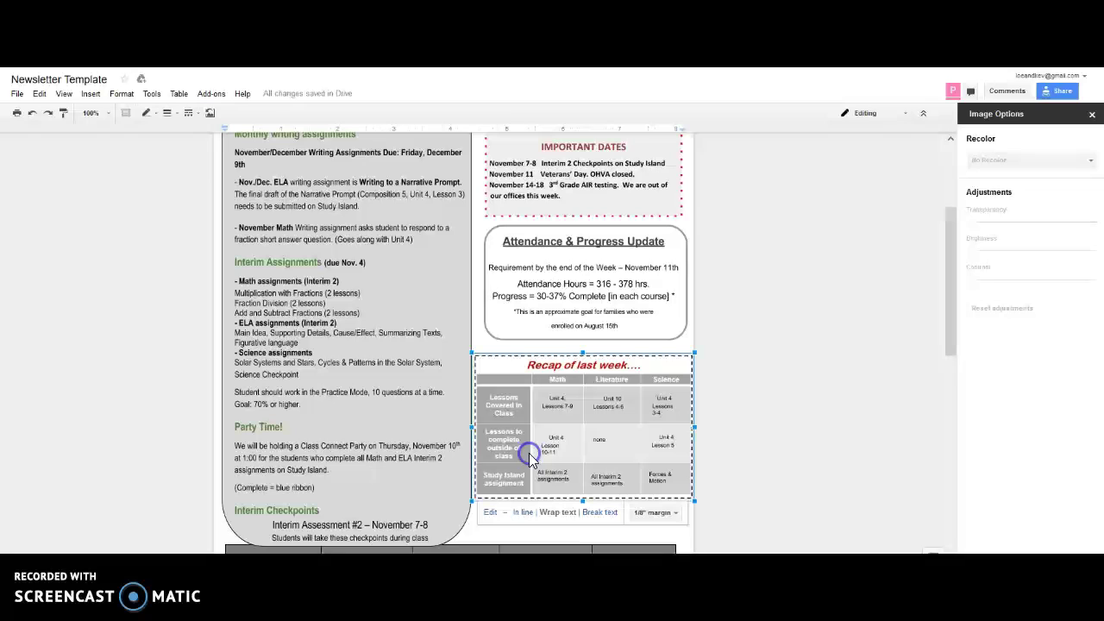
pyautogui.scroll(2, 529, 453)
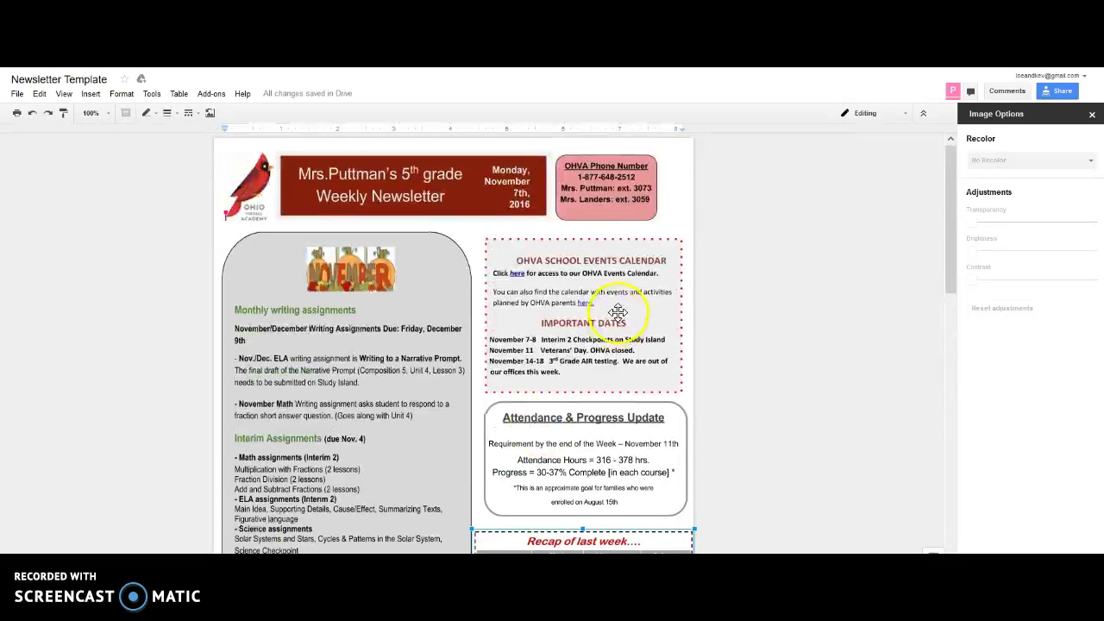
# Step: Insert a space after 'Mrs.' in the banner title drawing and save it
pyautogui.doubleClick(465, 185)
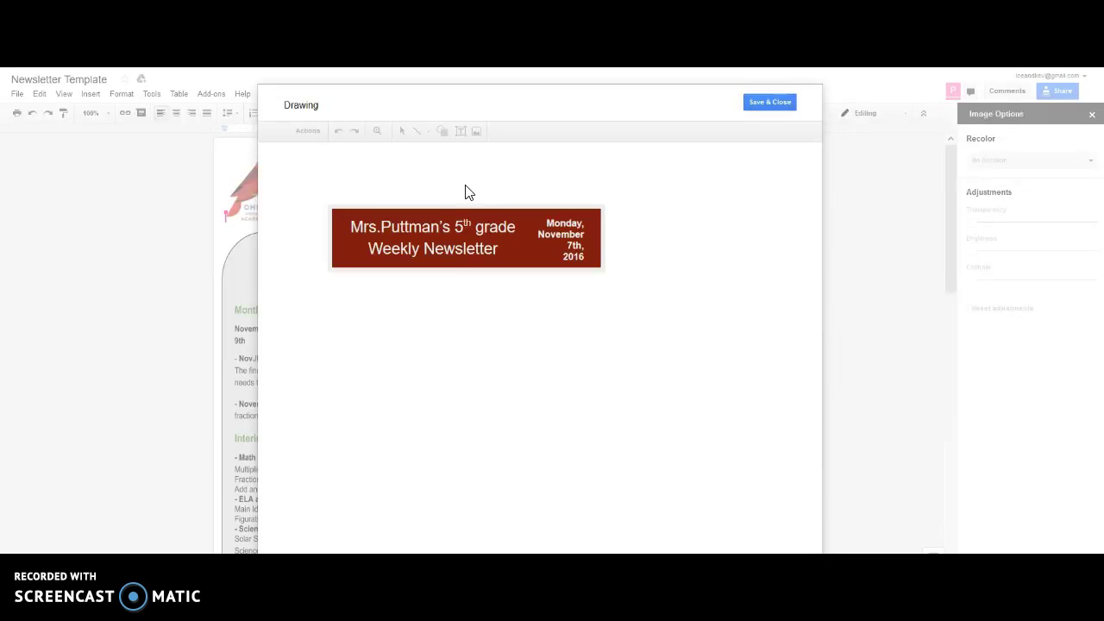
pyautogui.click(485, 249)
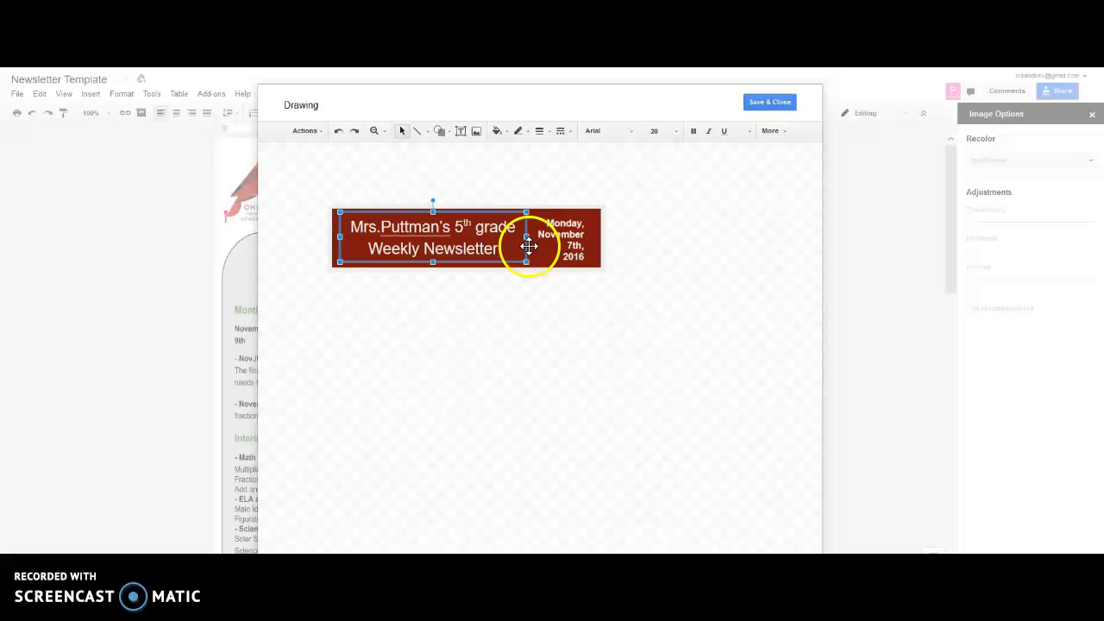
pyautogui.click(381, 227)
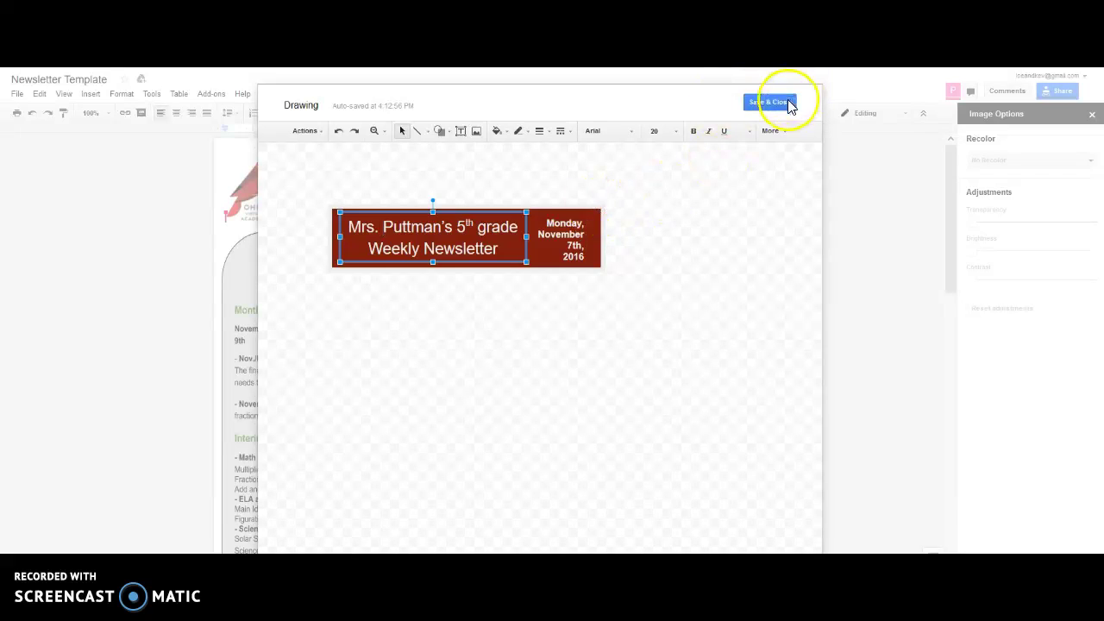
pyautogui.click(784, 103)
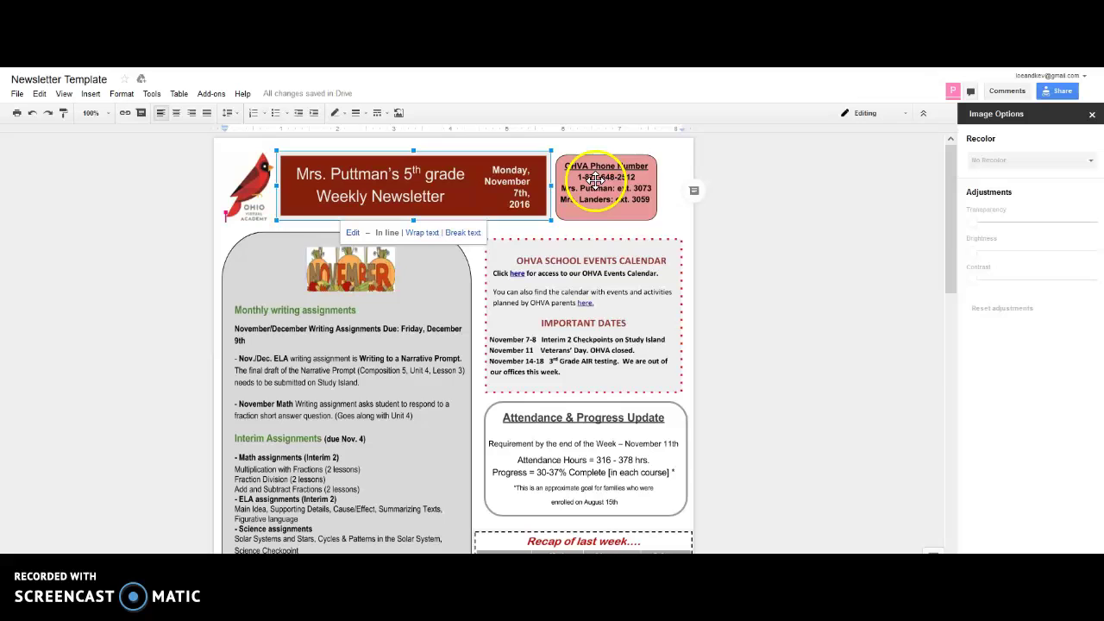
pyautogui.click(368, 285)
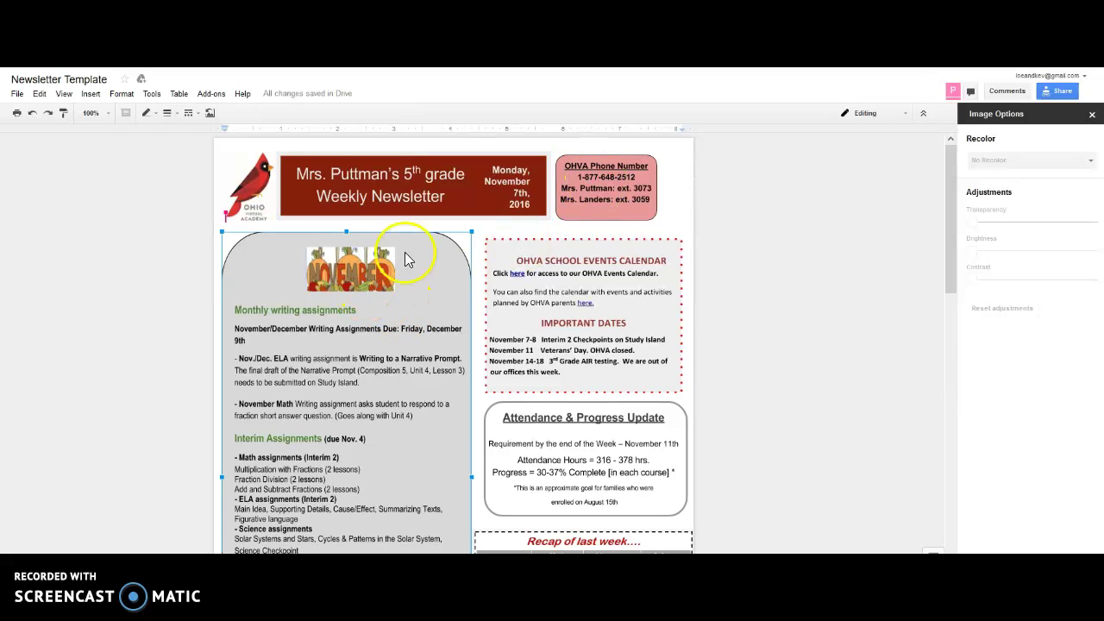
pyautogui.click(504, 231)
pyautogui.scroll(-3, 504, 231)
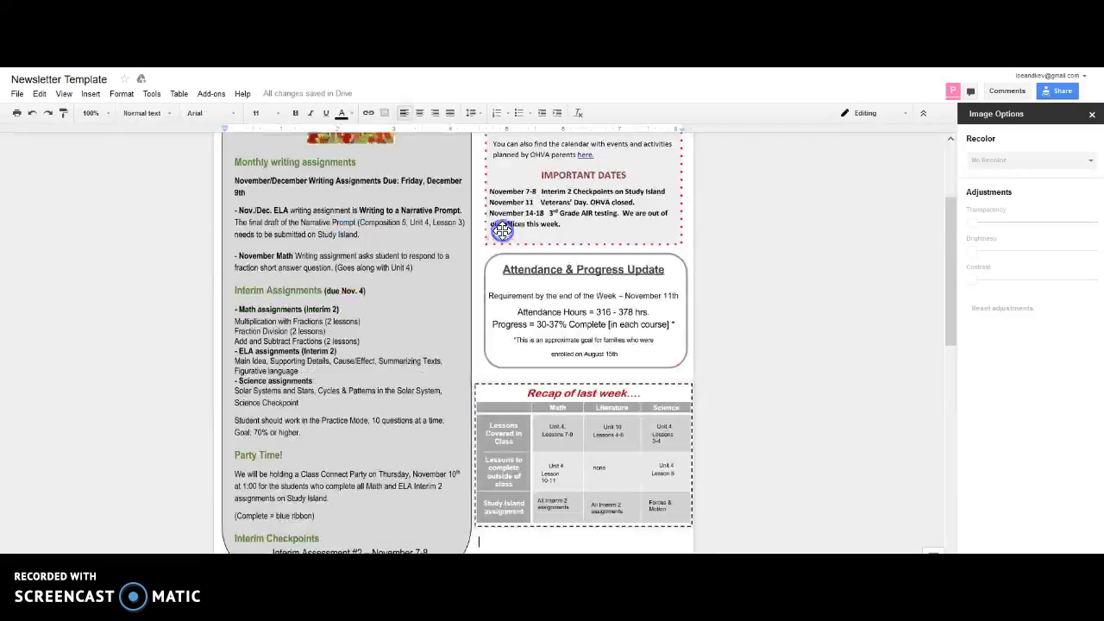
pyautogui.scroll(3, 411, 303)
pyautogui.click(355, 271)
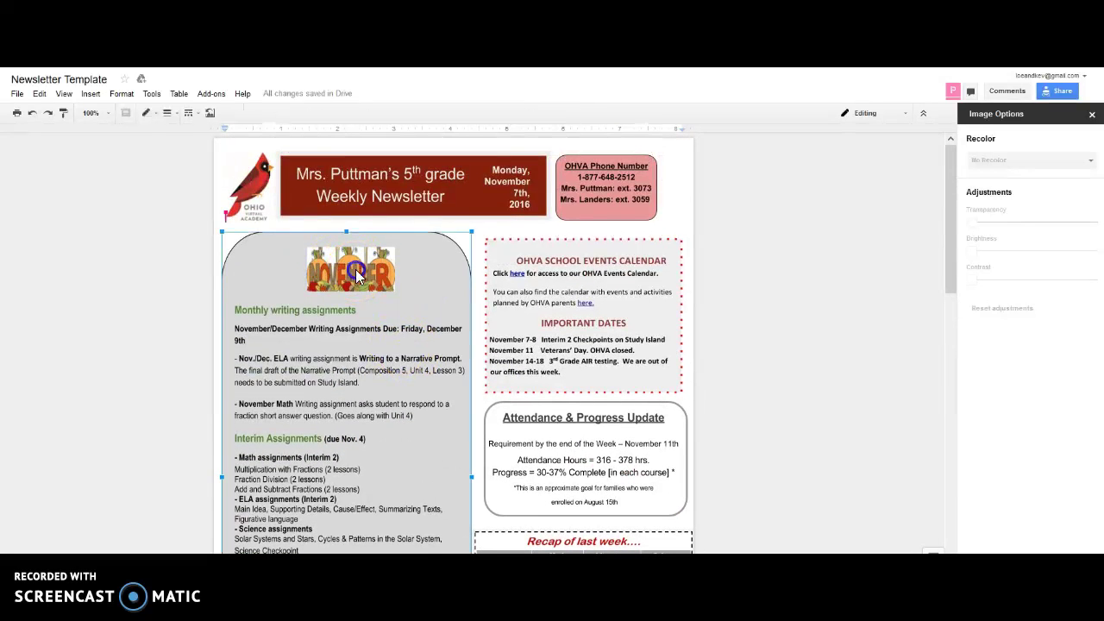
# Step: Nudge the November picture up, adjust the assignments text and grey background shape, and save
pyautogui.doubleClick(355, 271)
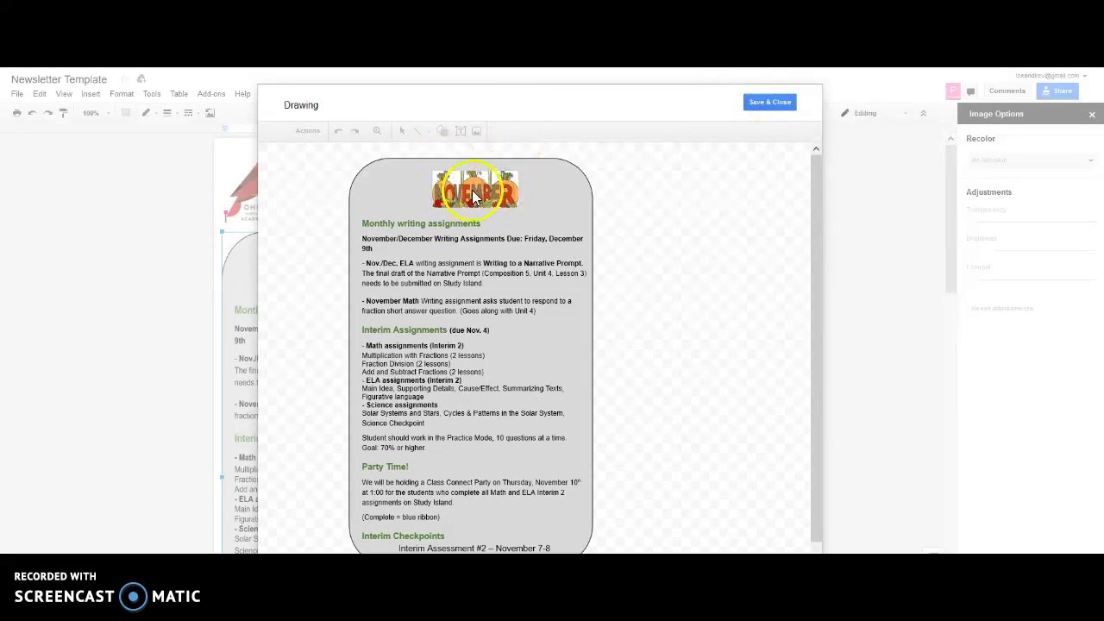
pyautogui.moveTo(482, 190)
pyautogui.mouseDown()
pyautogui.moveTo(490, 200)
pyautogui.moveTo(463, 185)
pyautogui.moveTo(480, 192)
pyautogui.mouseUp()
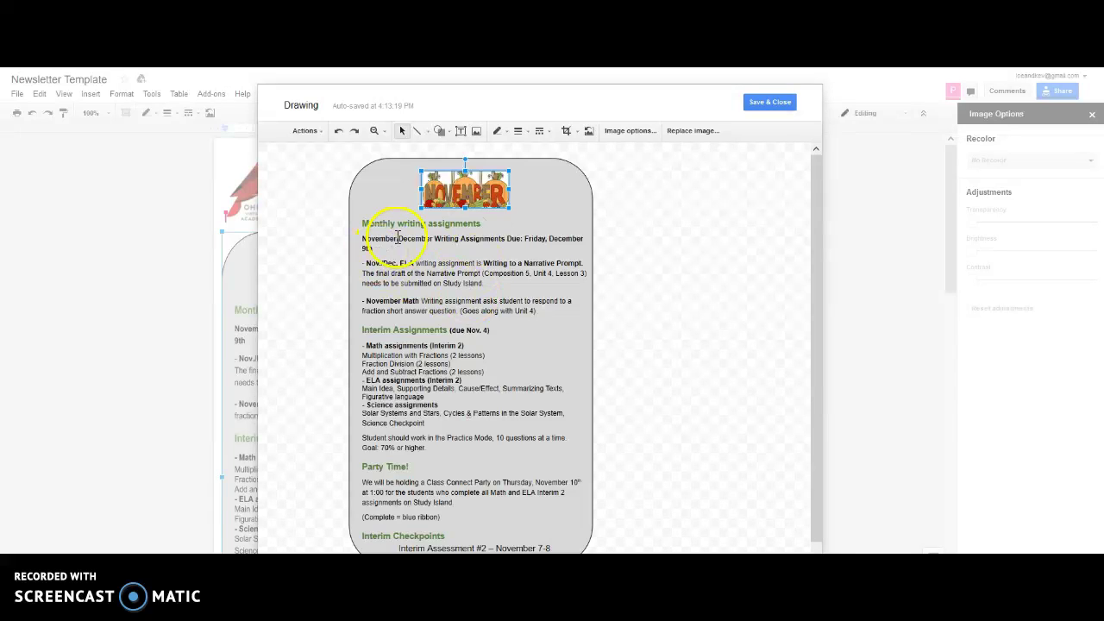
pyautogui.click(396, 238)
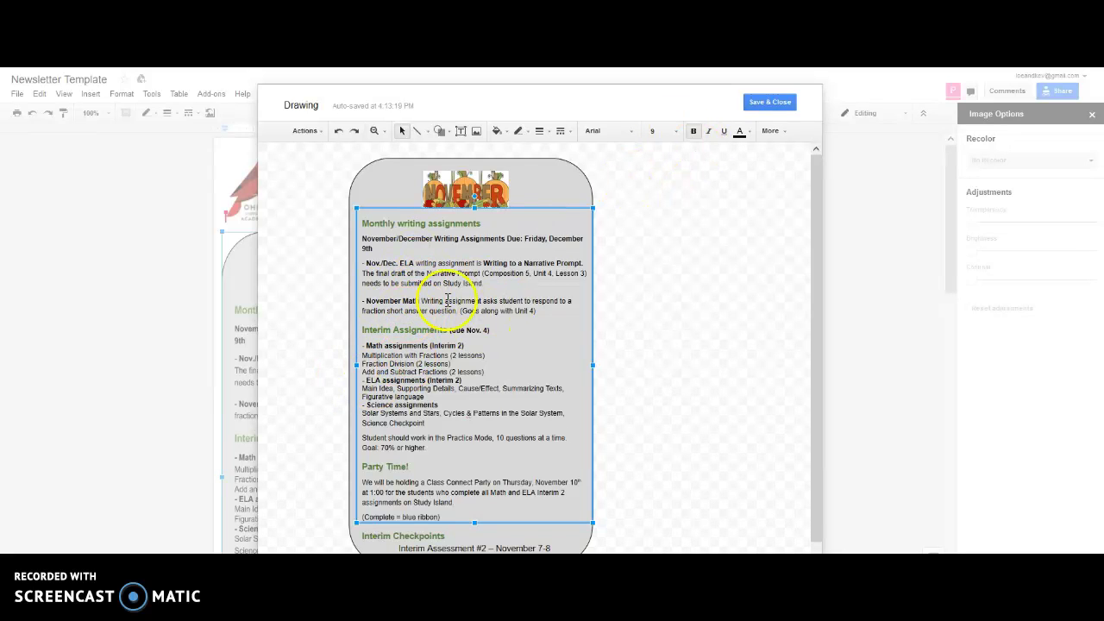
pyautogui.scroll(-1, 452, 397)
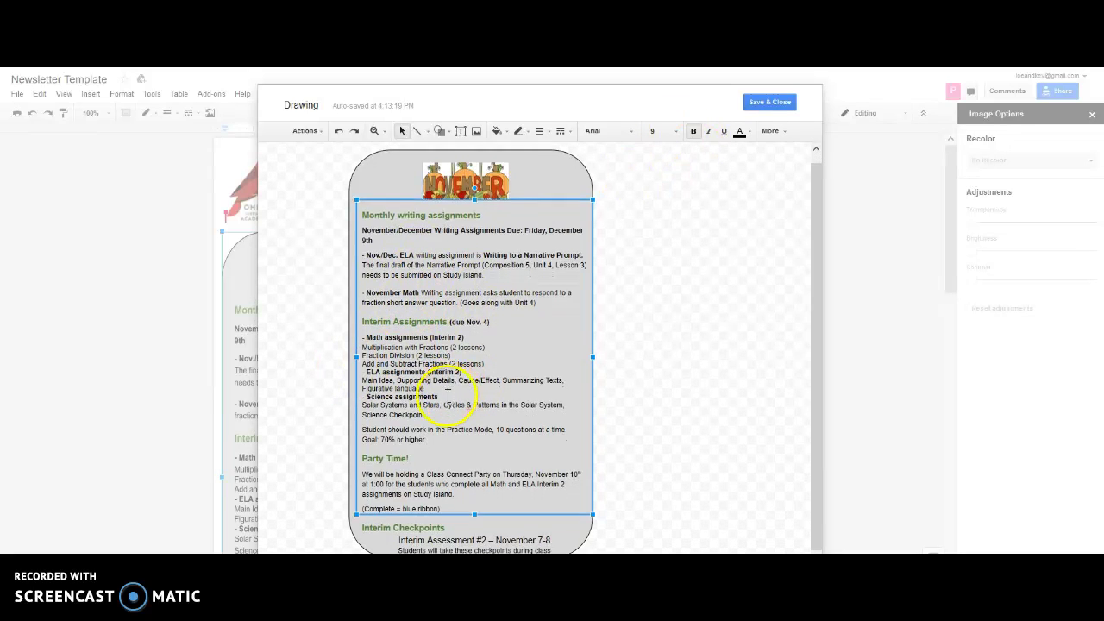
pyautogui.click(592, 183)
pyautogui.click(593, 148)
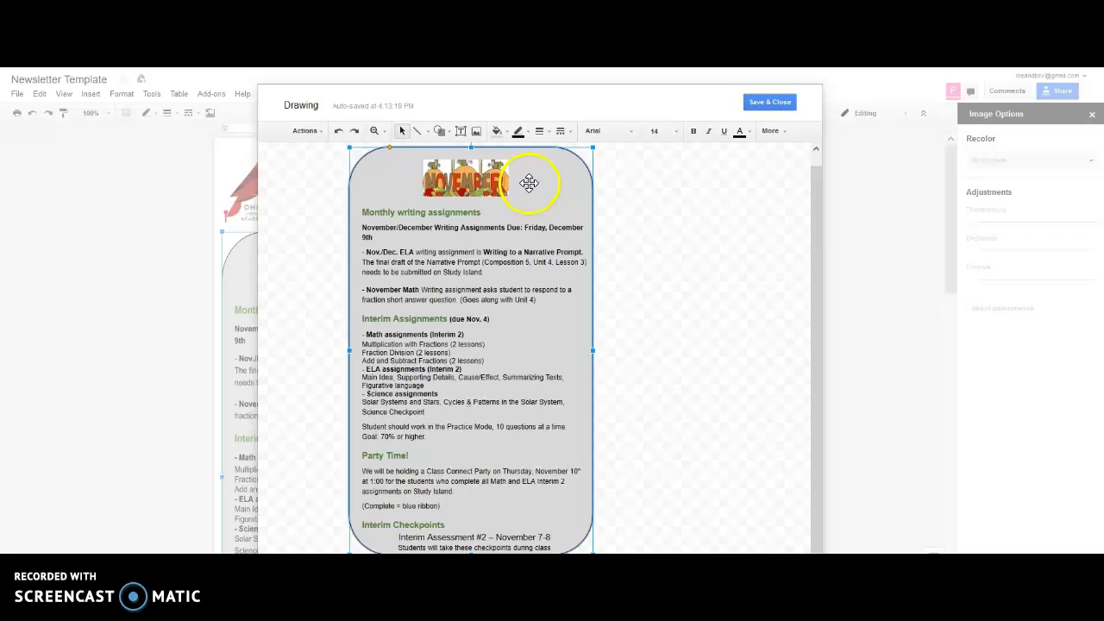
pyautogui.click(763, 102)
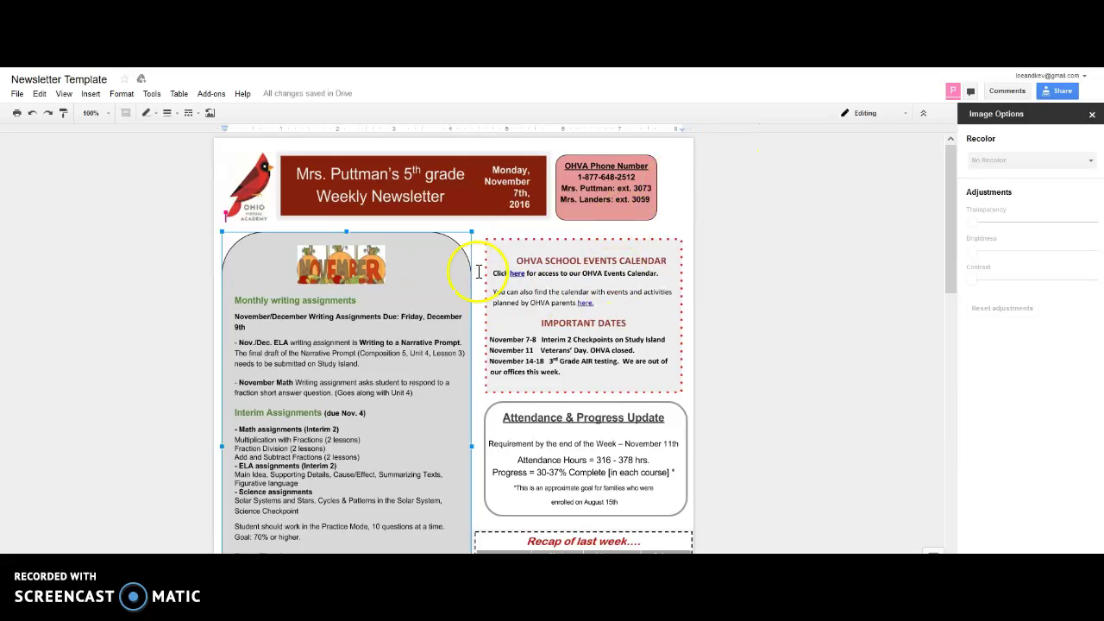
pyautogui.click(578, 263)
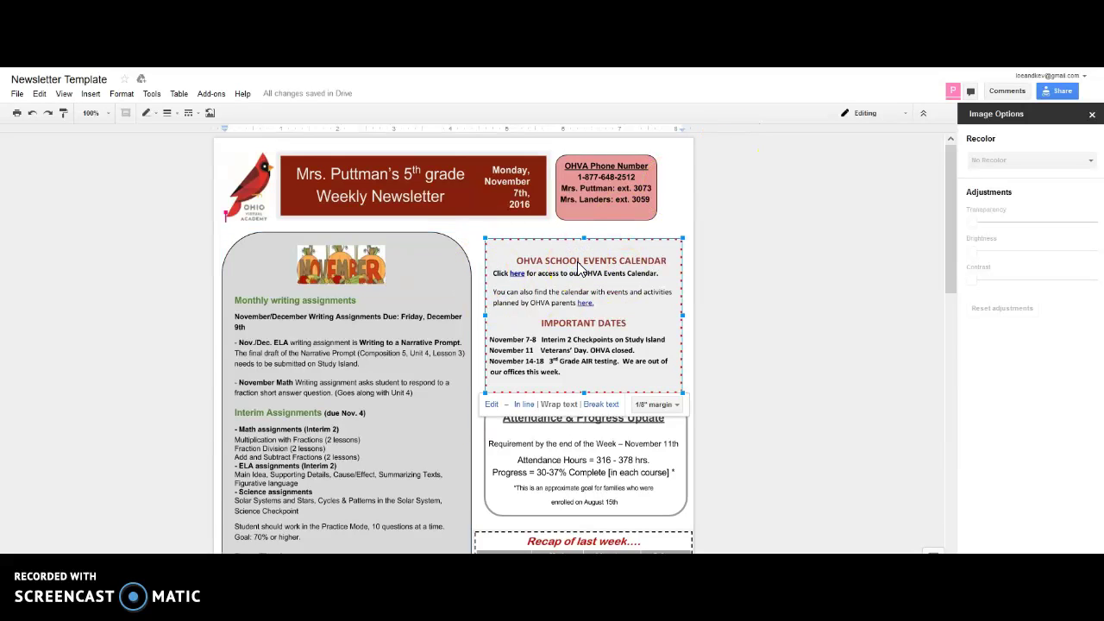
pyautogui.click(583, 274)
pyautogui.click(584, 295)
pyautogui.click(544, 281)
pyautogui.doubleClick(544, 282)
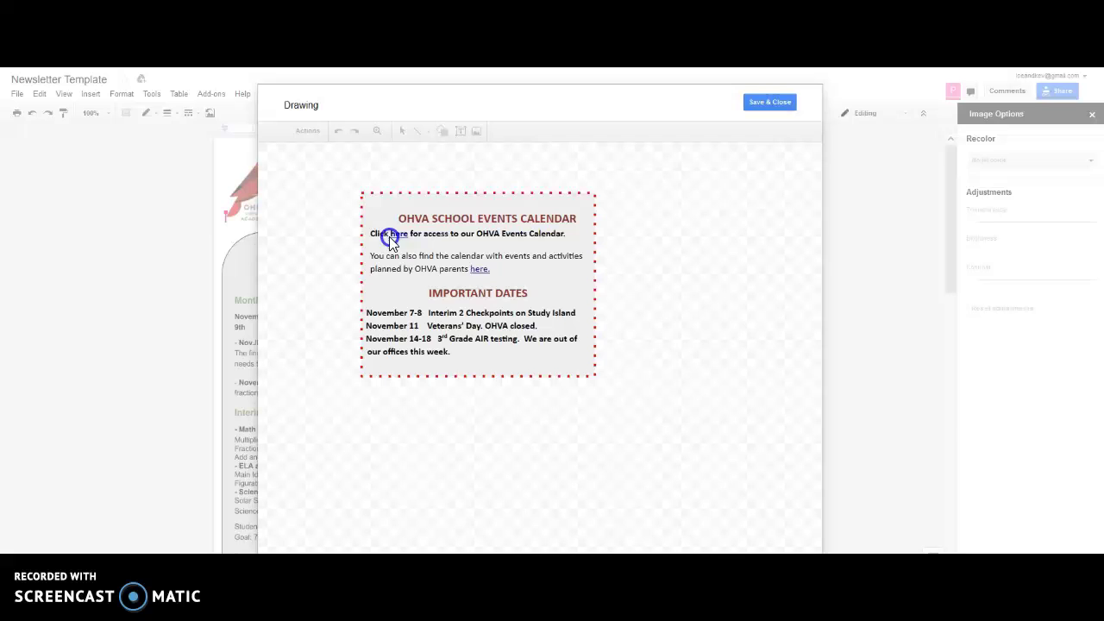
pyautogui.click(400, 236)
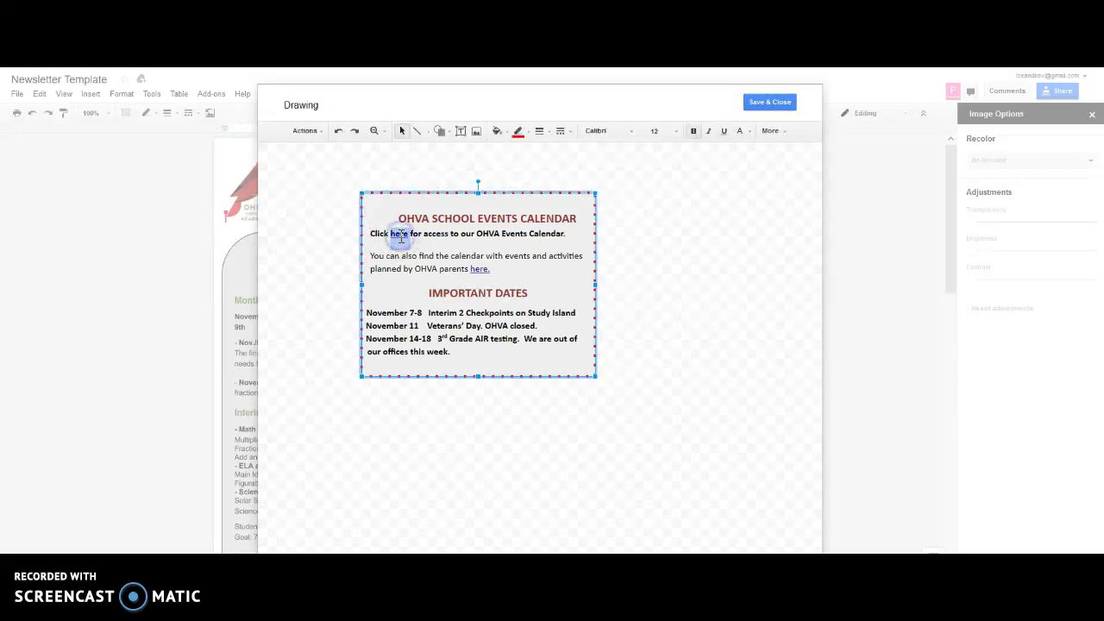
pyautogui.click(322, 137)
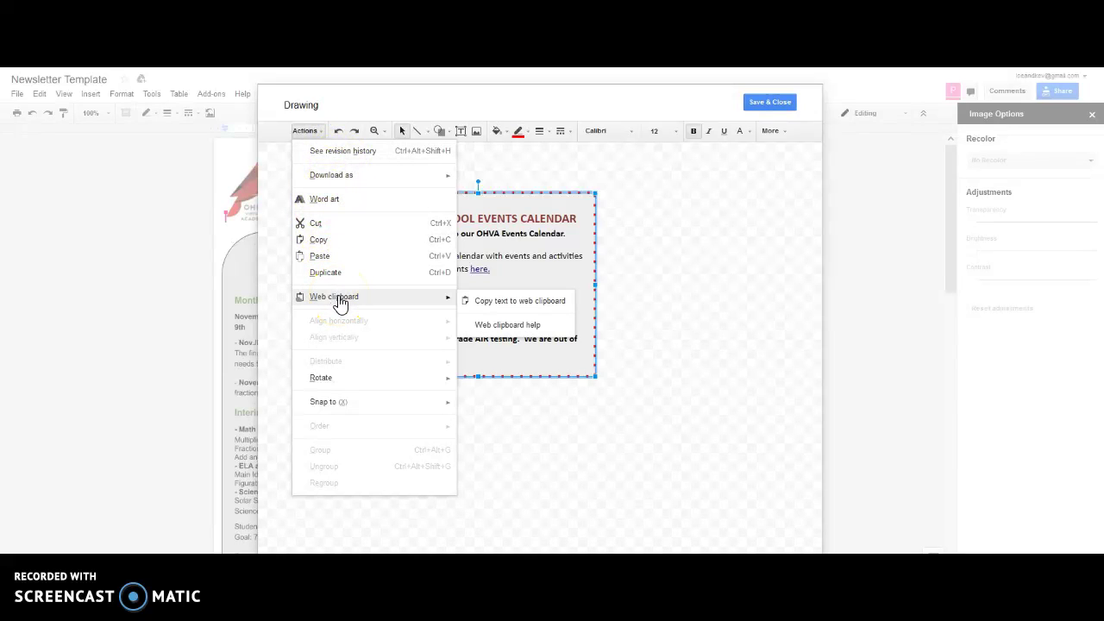
pyautogui.click(701, 240)
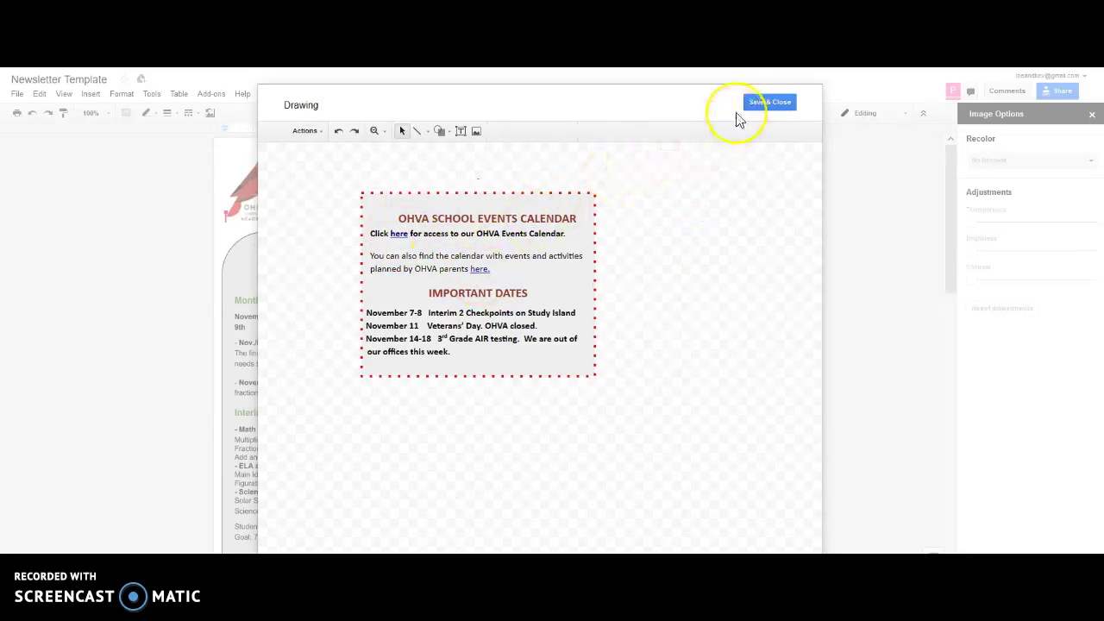
pyautogui.click(753, 110)
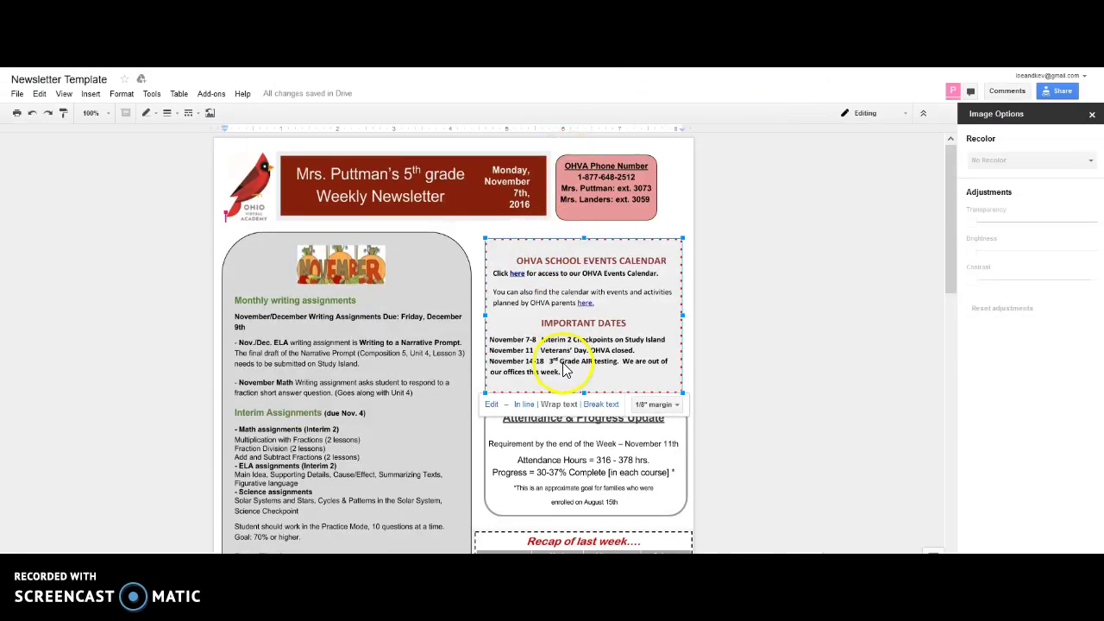
pyautogui.scroll(-2, 722, 289)
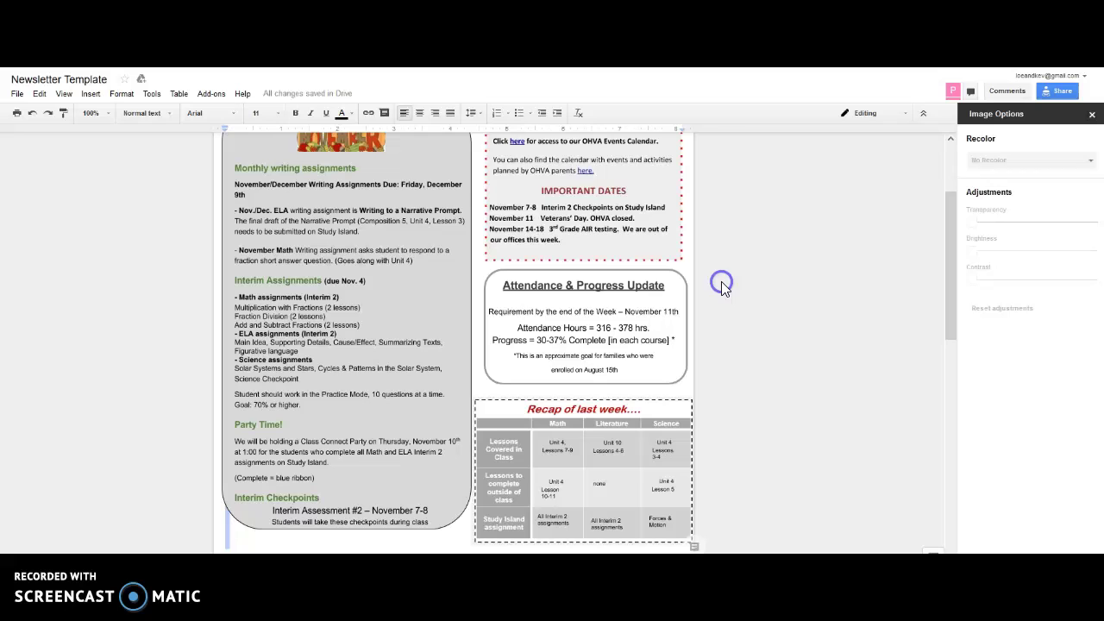
pyautogui.click(722, 283)
pyautogui.scroll(1, 602, 221)
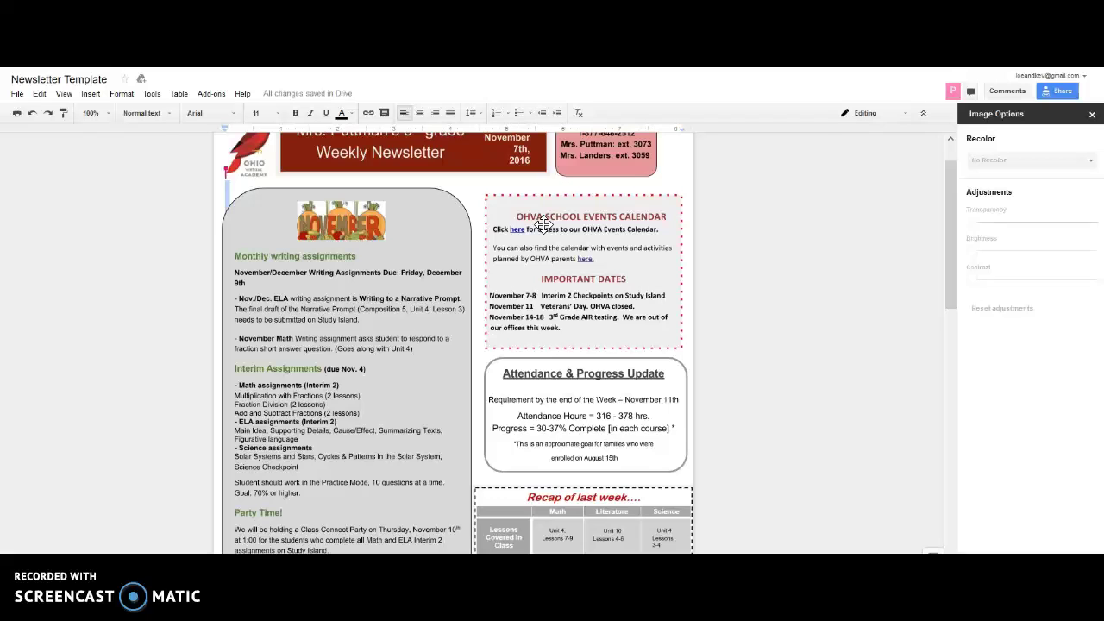
pyautogui.click(517, 223)
pyautogui.click(524, 173)
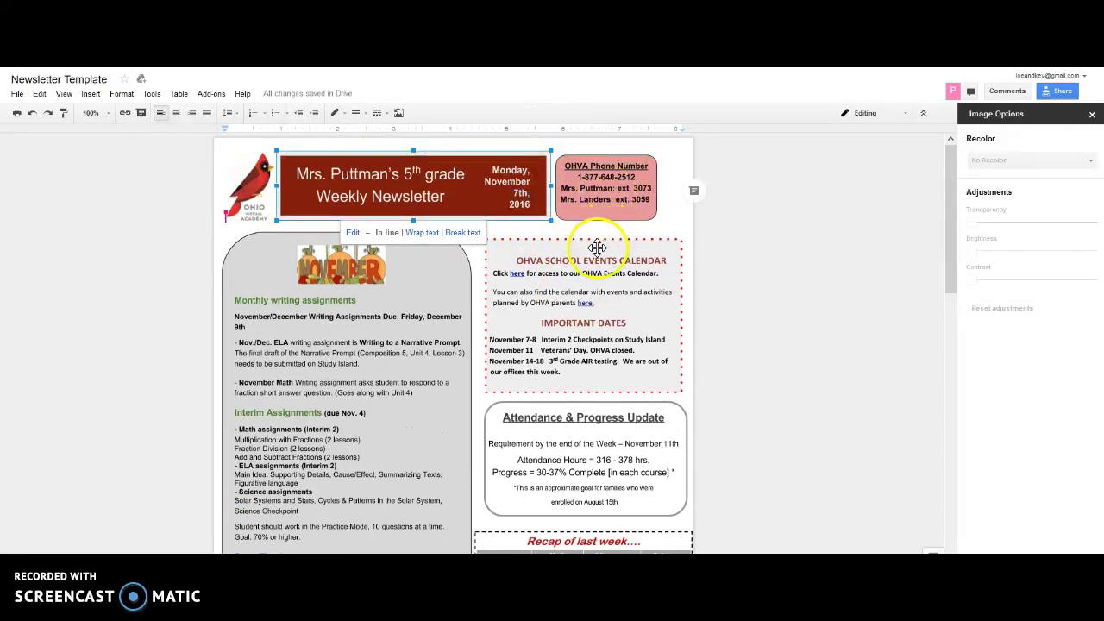
# Step: Select the events calendar, Attendance & Progress Update box, and Recap of last week drawings in turn
pyautogui.click(508, 223)
pyautogui.scroll(-3, 513, 225)
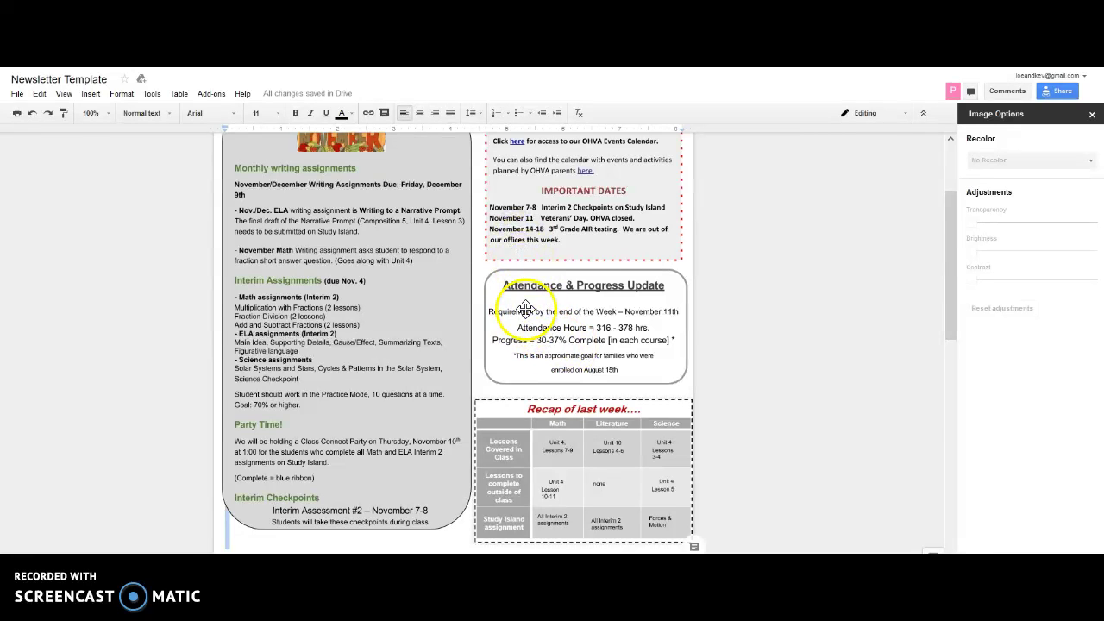
pyautogui.click(583, 226)
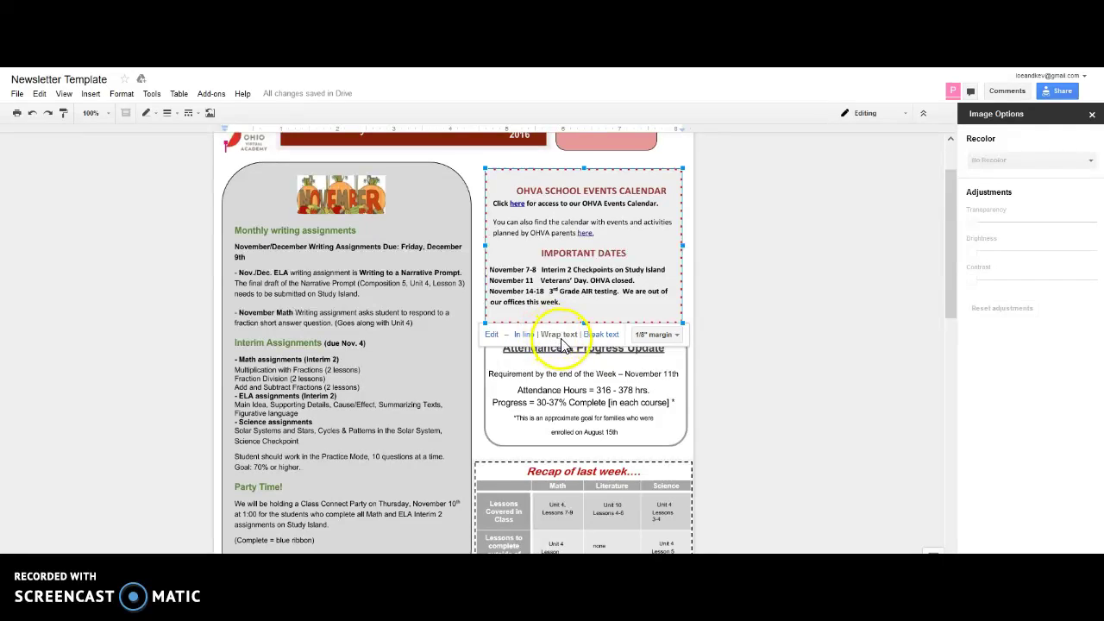
pyautogui.click(402, 308)
pyautogui.click(521, 349)
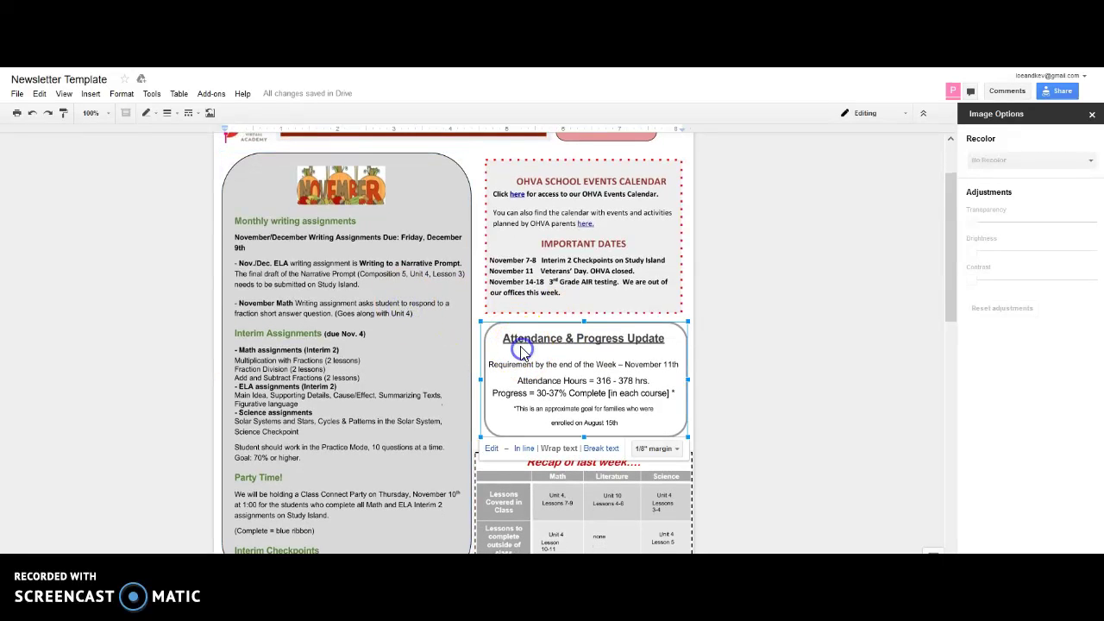
pyautogui.scroll(-2, 521, 354)
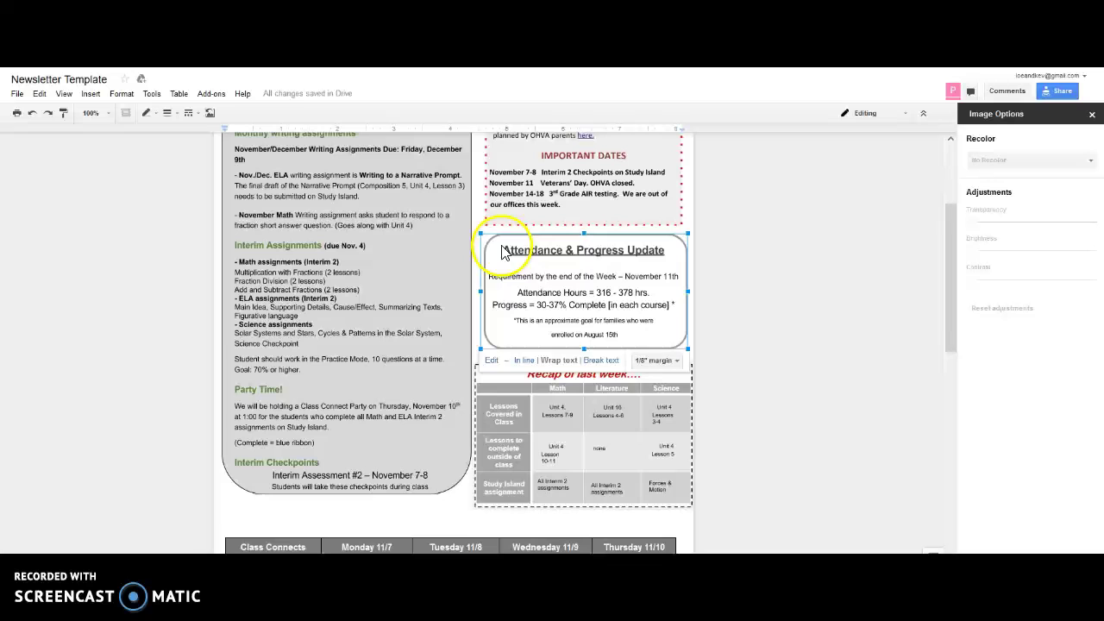
pyautogui.click(531, 419)
pyautogui.scroll(-2, 552, 414)
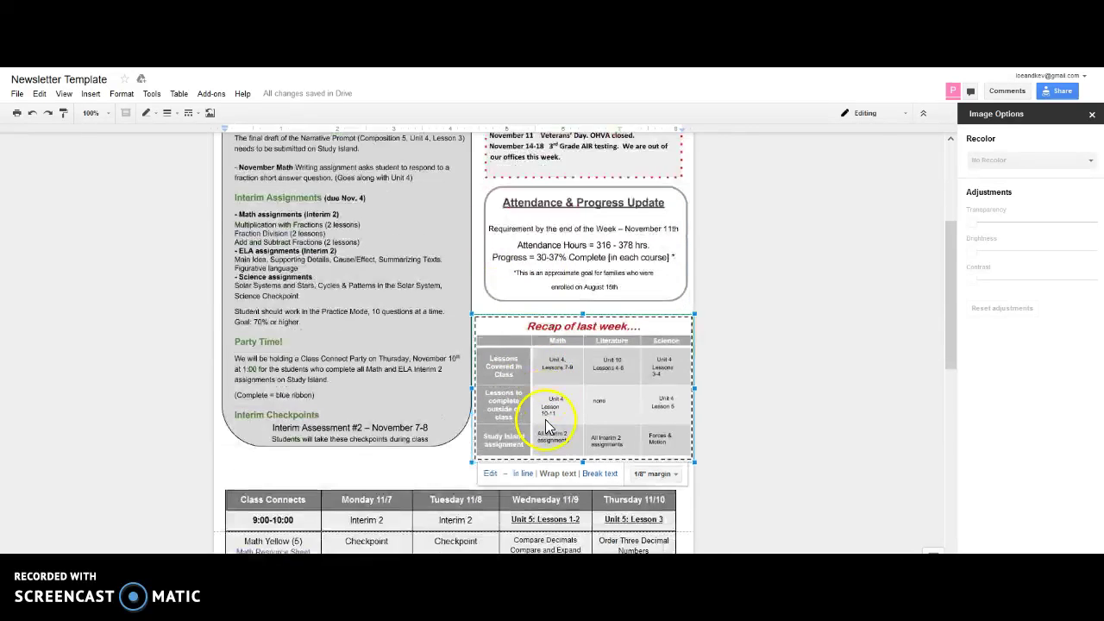
# Step: Inspect the Recap table's Math and Science text boxes, then close the drawing without changes
pyautogui.doubleClick(567, 348)
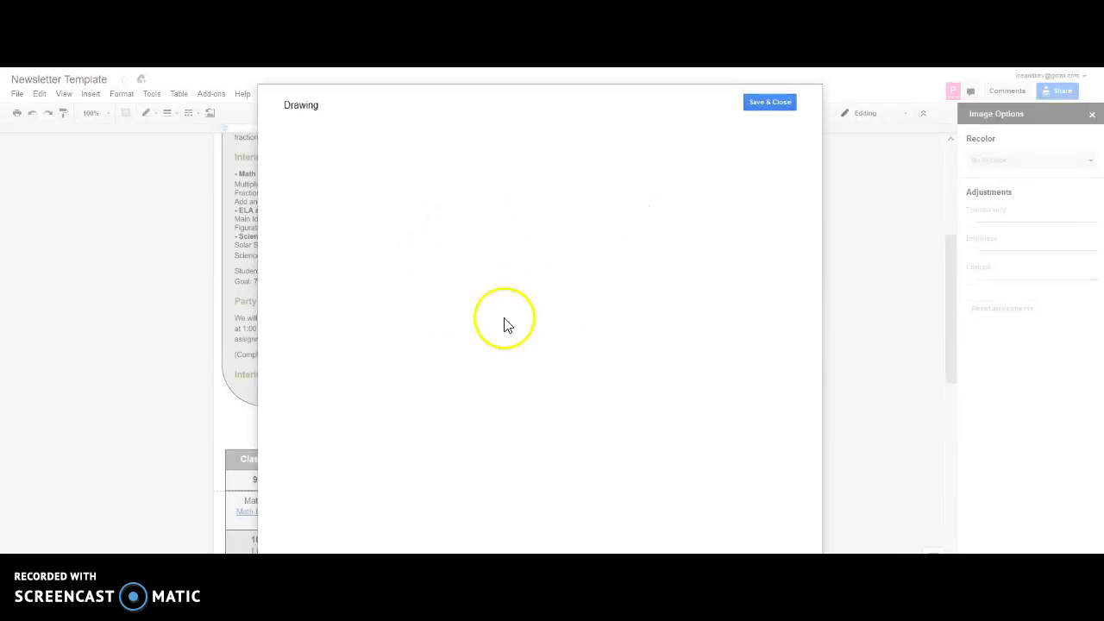
pyautogui.click(541, 332)
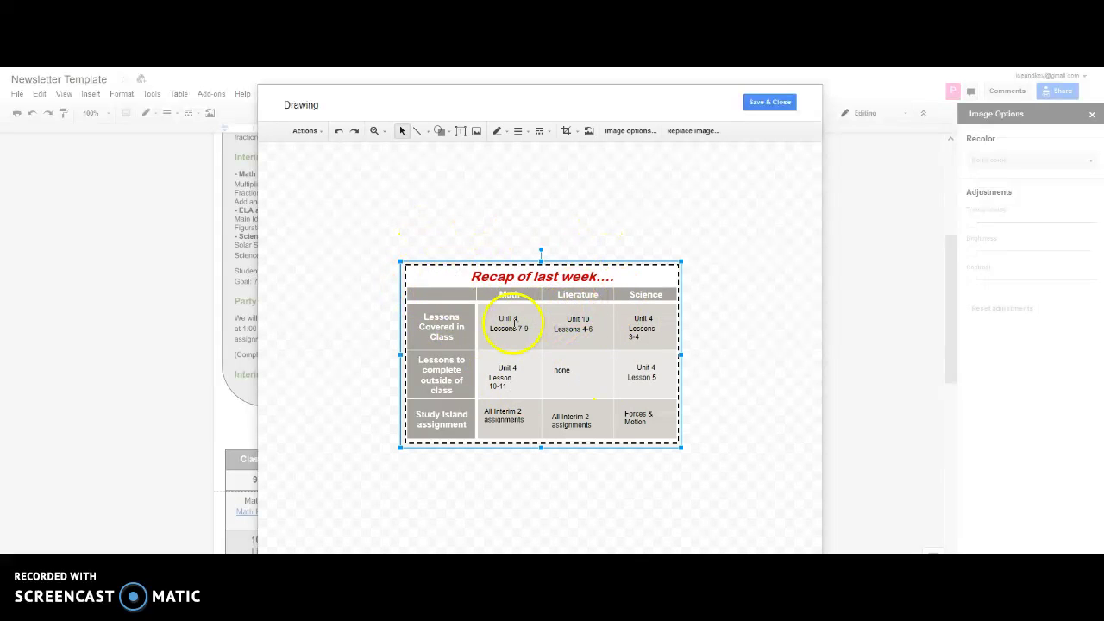
pyautogui.click(520, 335)
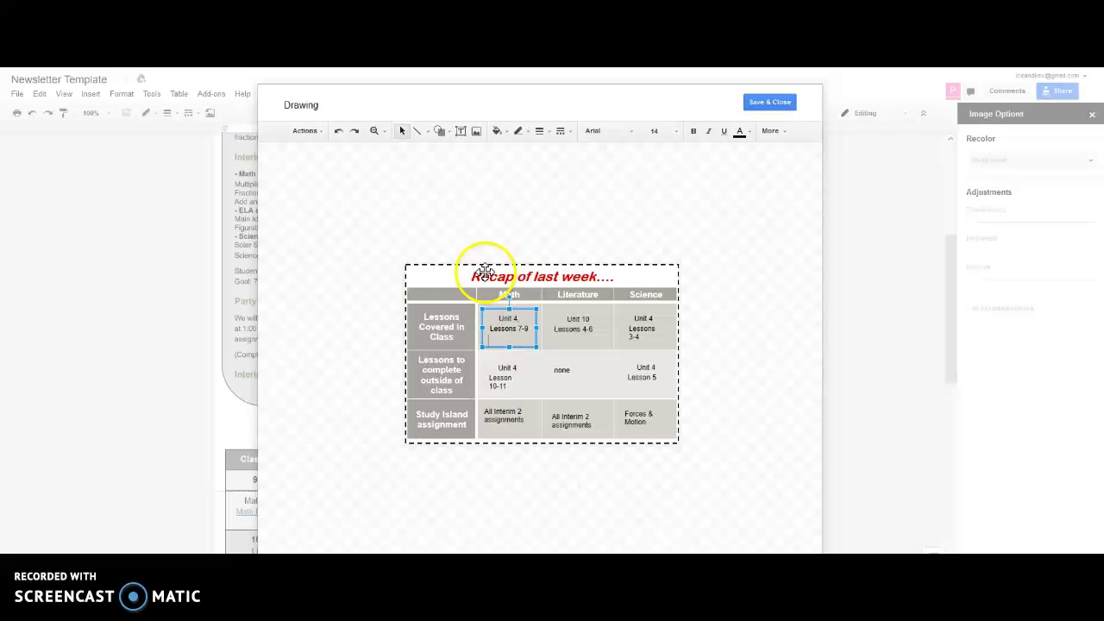
pyautogui.click(441, 328)
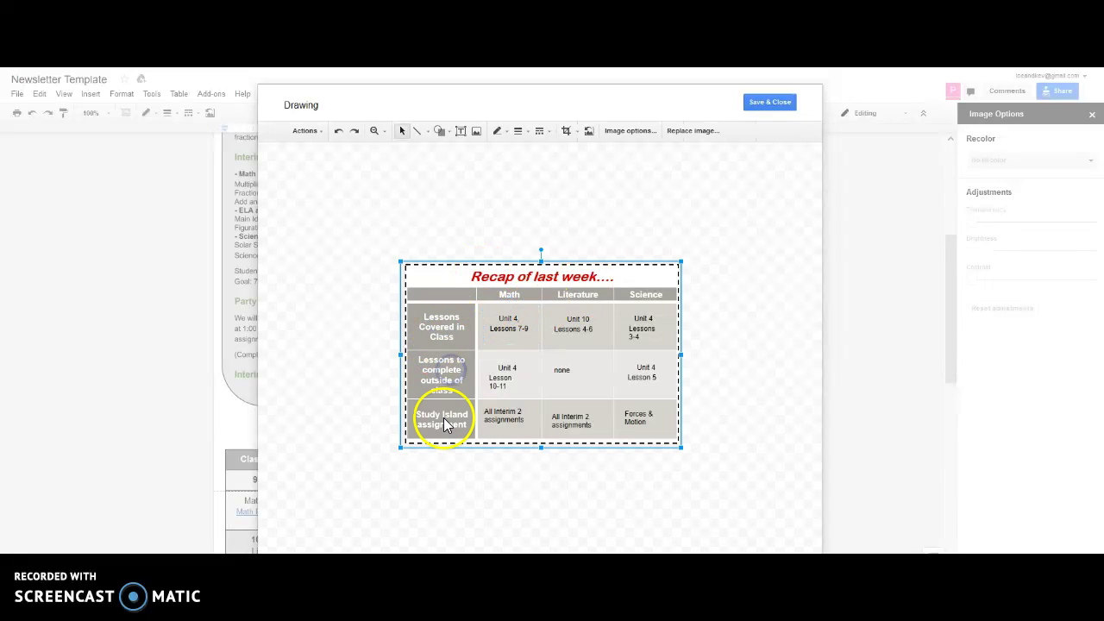
pyautogui.click(524, 326)
pyautogui.click(634, 326)
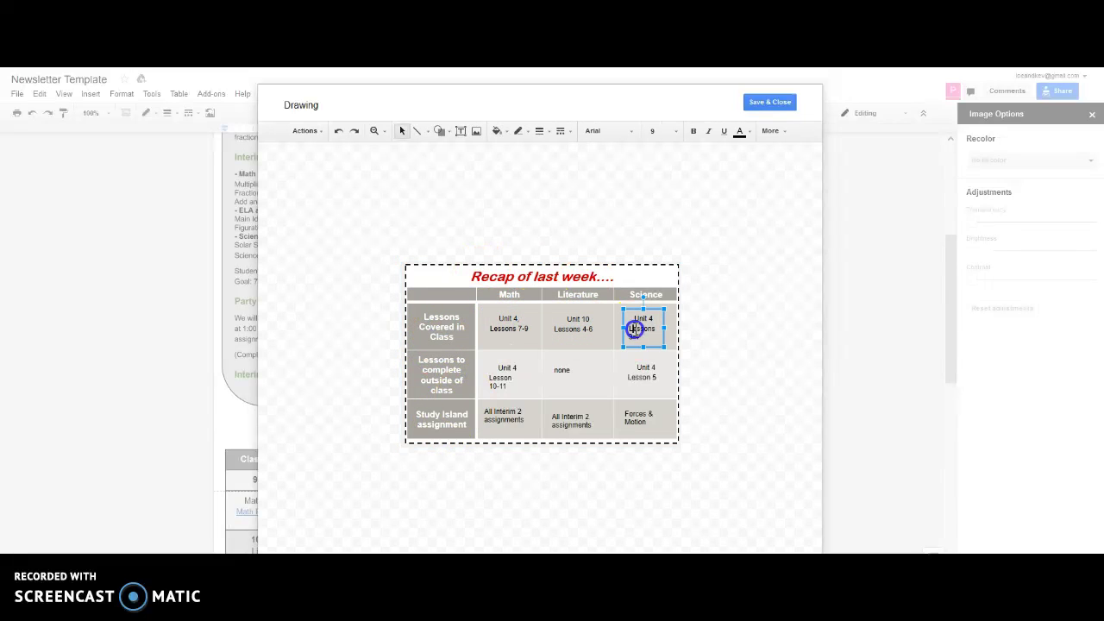
pyautogui.doubleClick(632, 372)
pyautogui.click(535, 386)
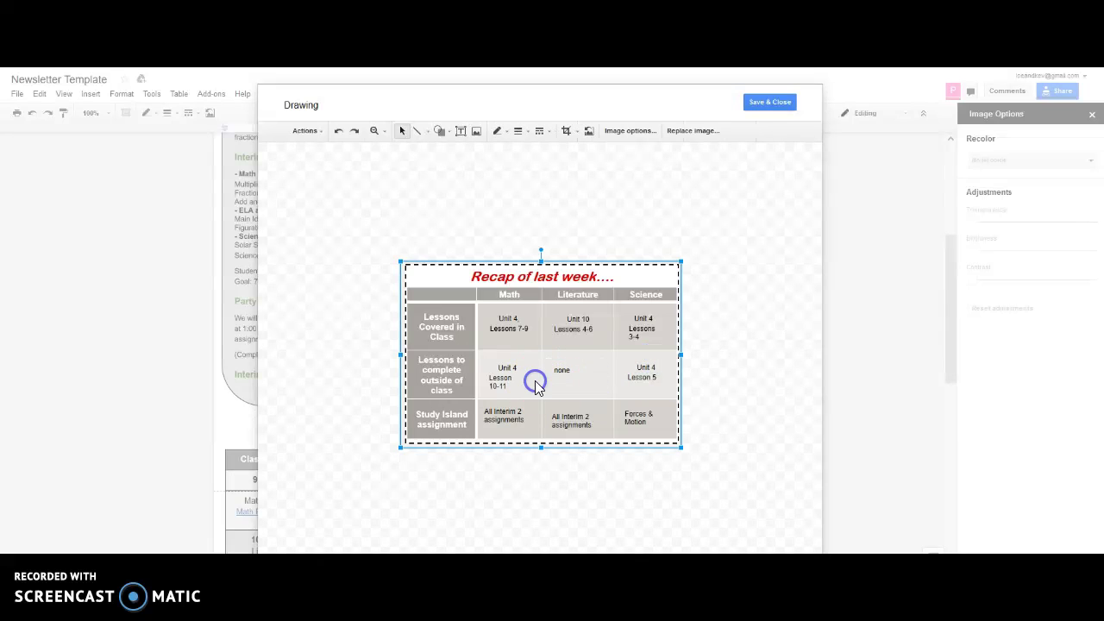
pyautogui.click(595, 195)
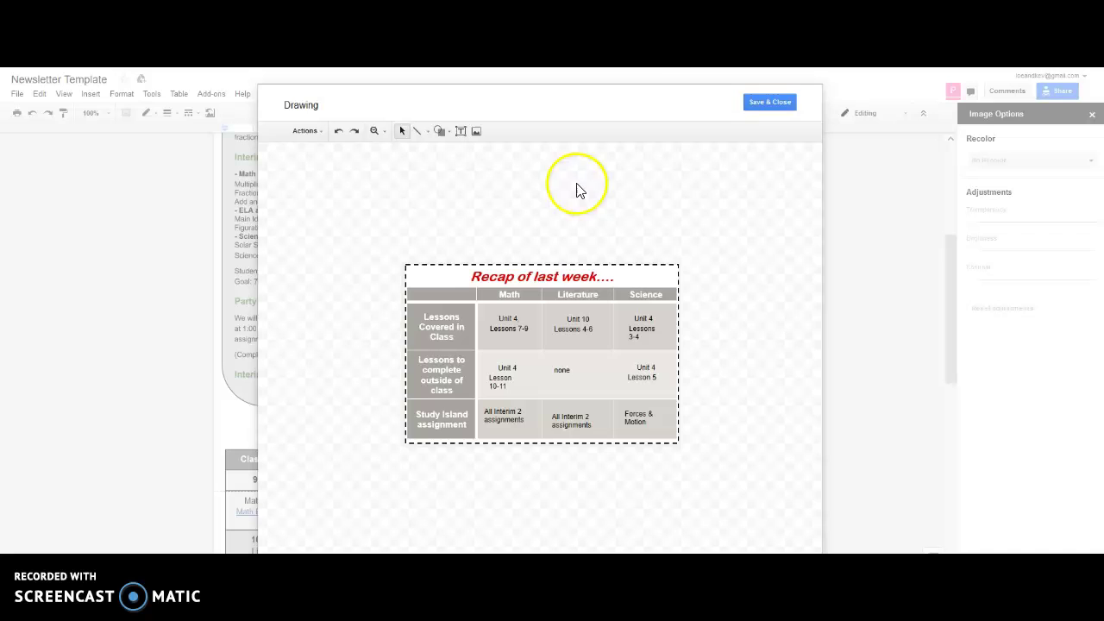
pyautogui.click(752, 102)
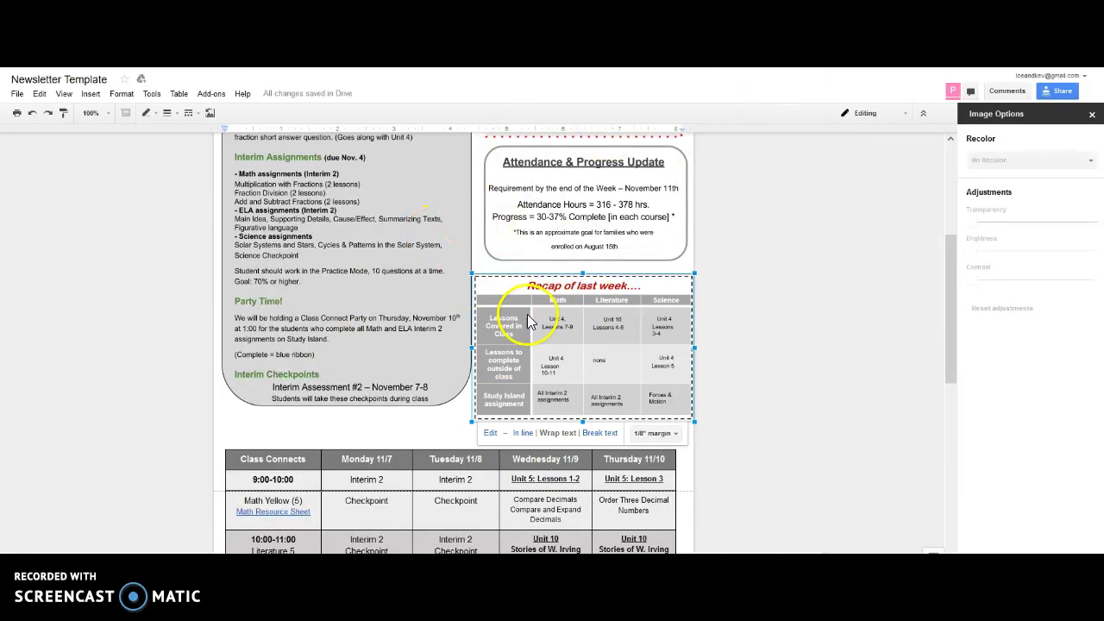
pyautogui.scroll(-3, 509, 250)
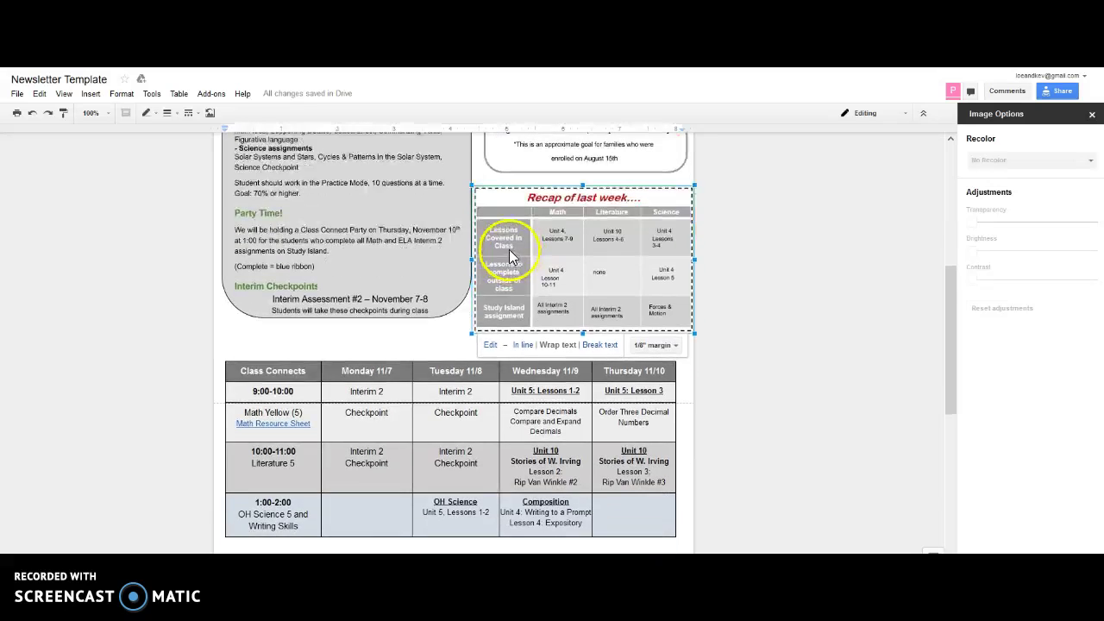
pyautogui.scroll(-2, 483, 258)
pyautogui.click(328, 288)
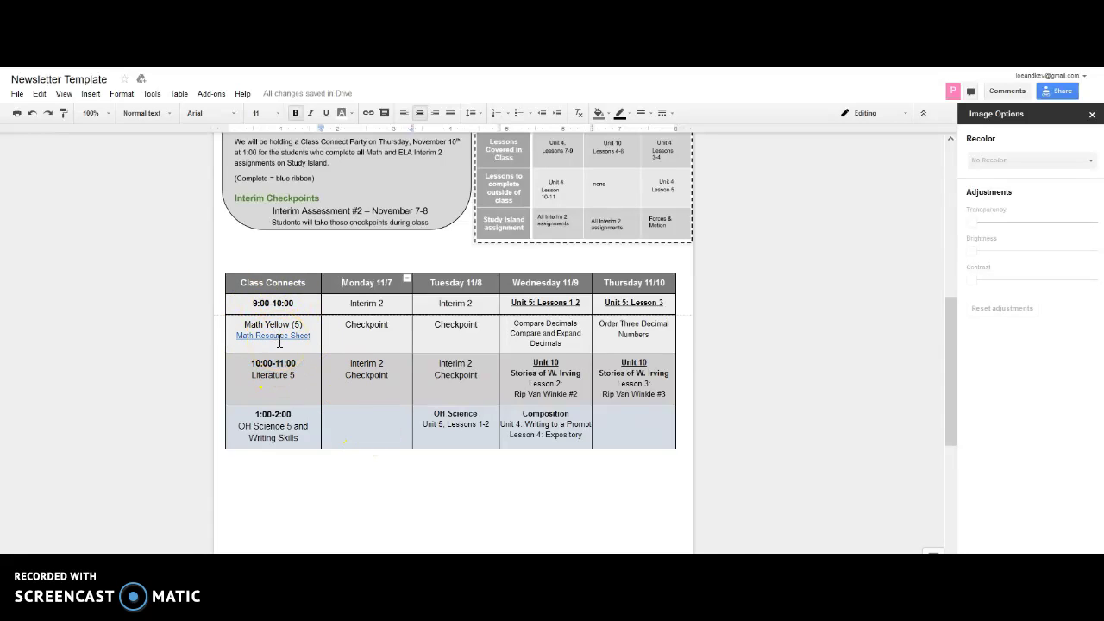
pyautogui.click(282, 482)
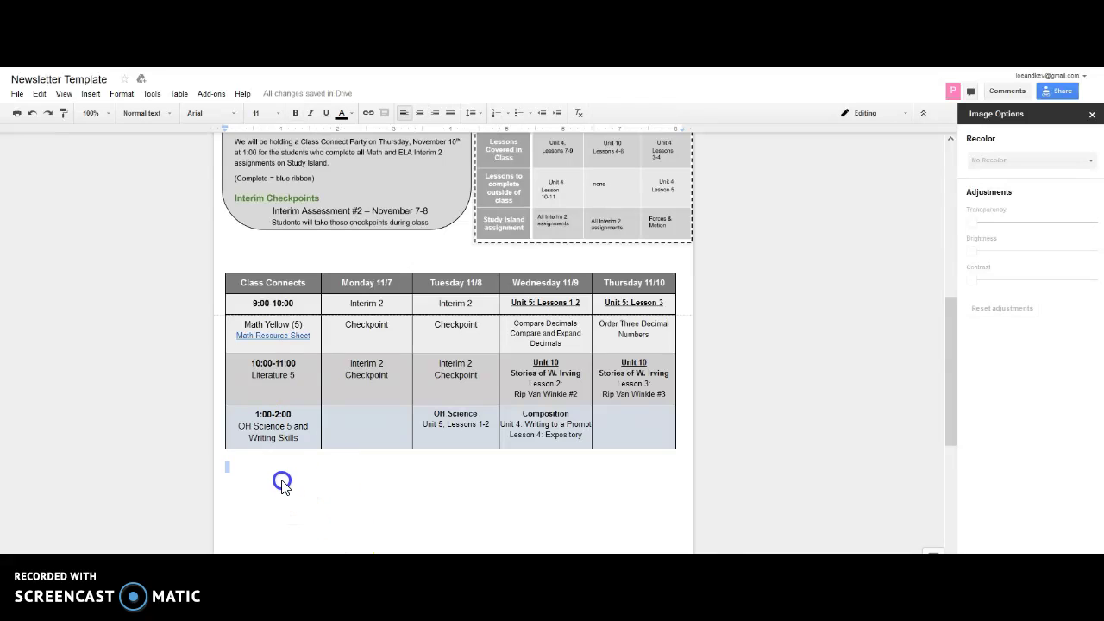
pyautogui.scroll(3, 282, 487)
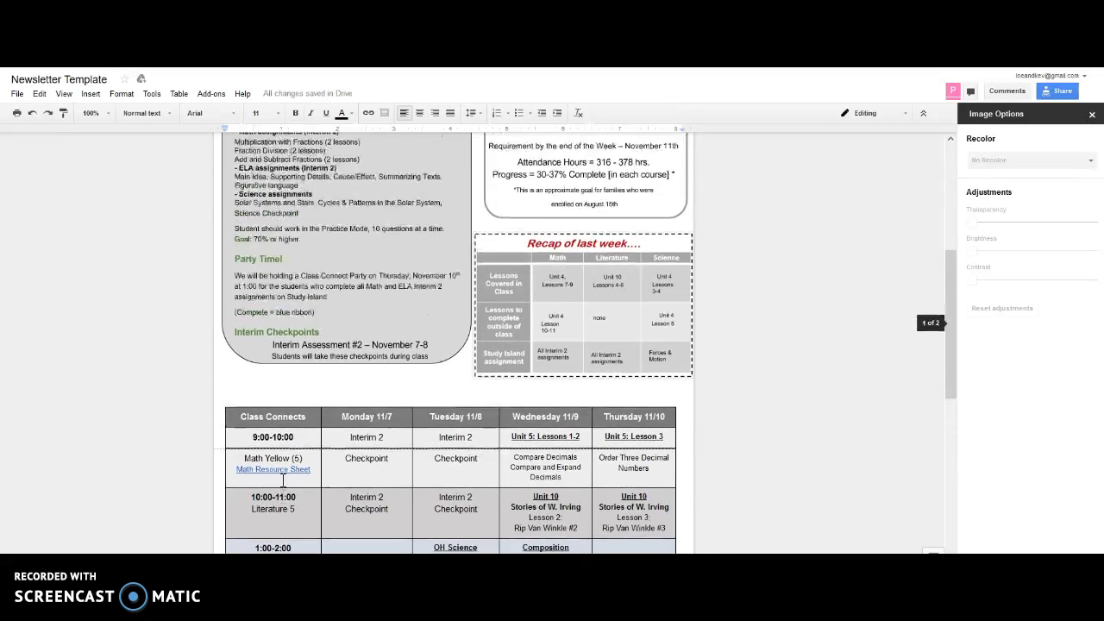
pyautogui.scroll(3, 518, 239)
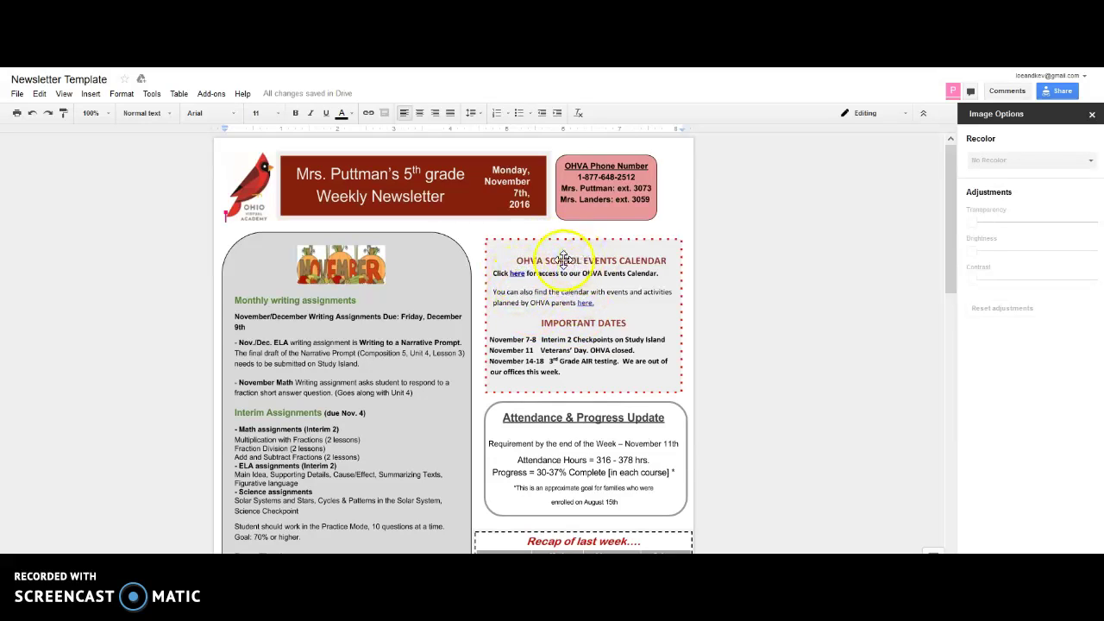
pyautogui.scroll(-2, 574, 312)
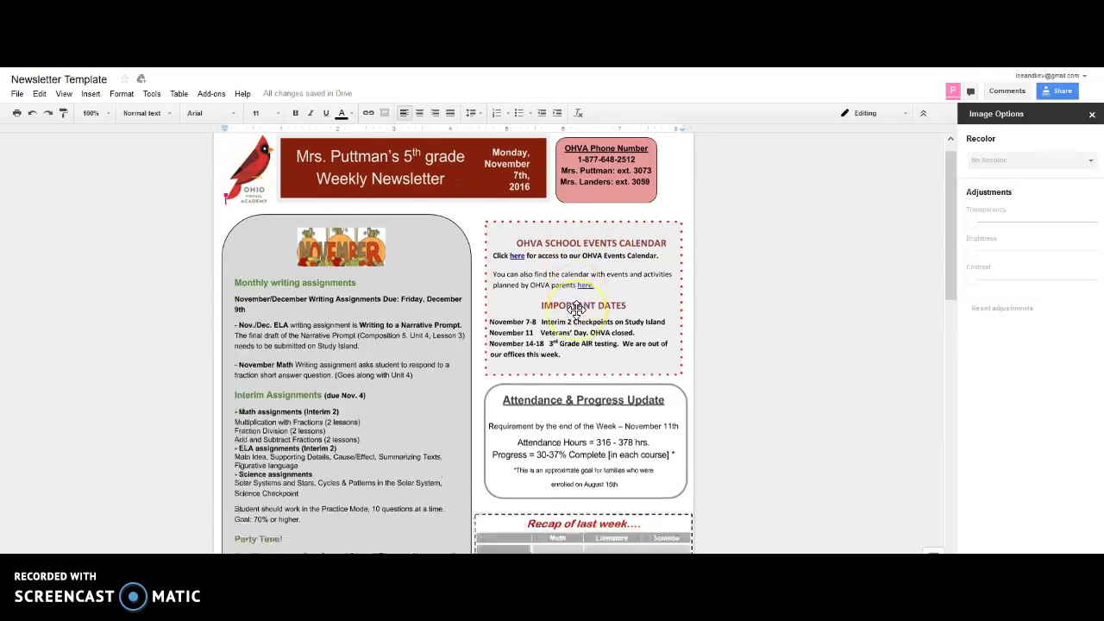
pyautogui.scroll(-2, 575, 313)
pyautogui.scroll(-3, 574, 310)
pyautogui.scroll(-3, 529, 316)
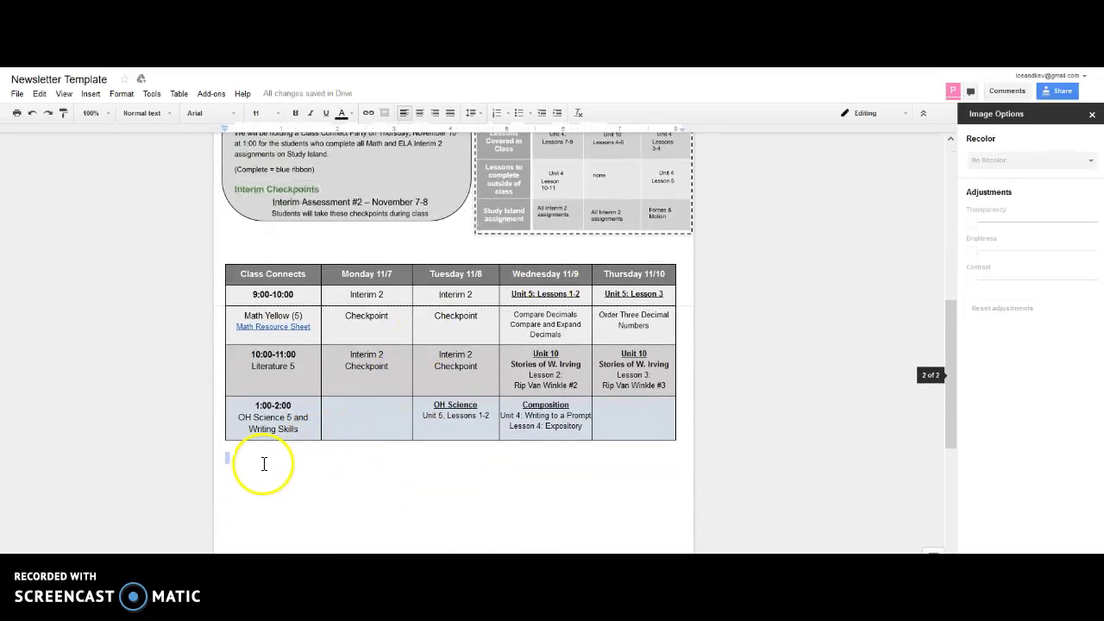
pyautogui.scroll(-3, 276, 483)
pyautogui.scroll(-2, 284, 488)
pyautogui.scroll(5, 284, 488)
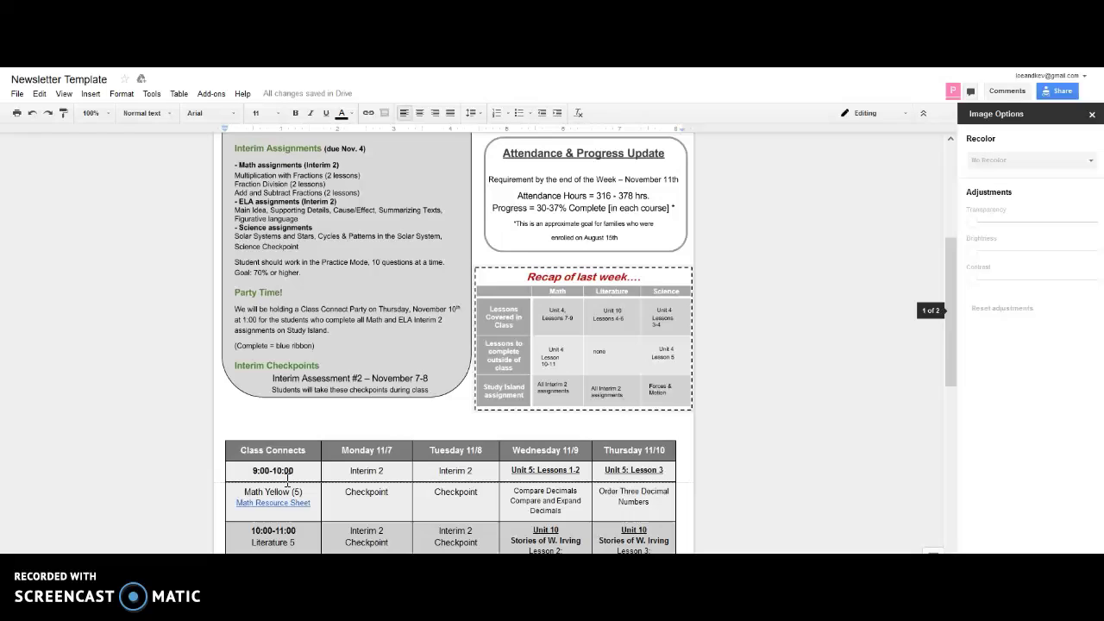
pyautogui.scroll(3, 399, 494)
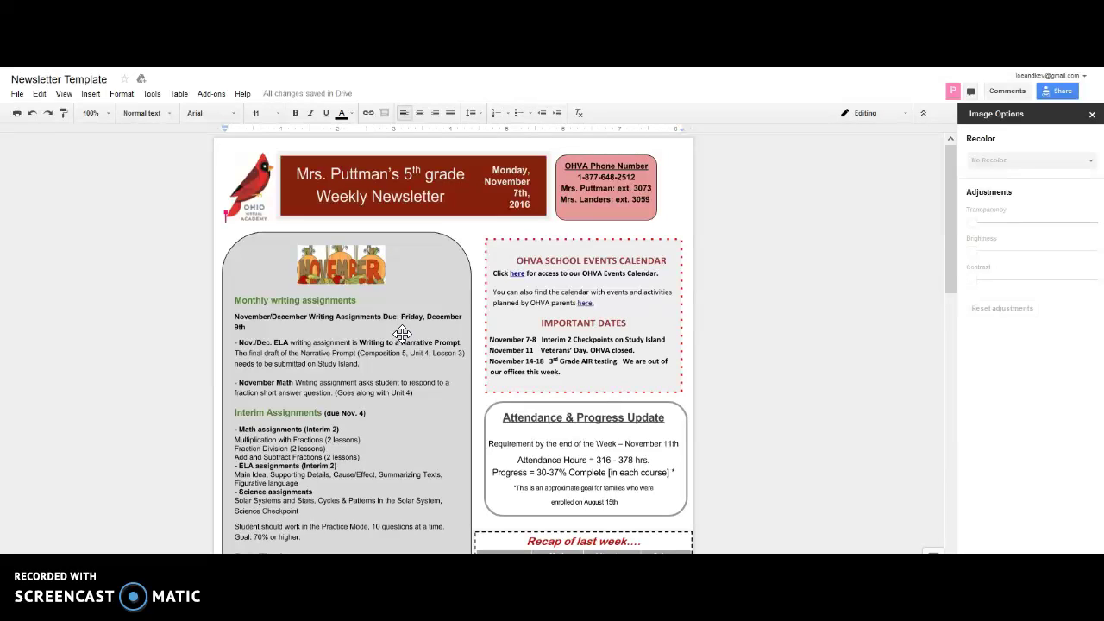
pyautogui.doubleClick(388, 344)
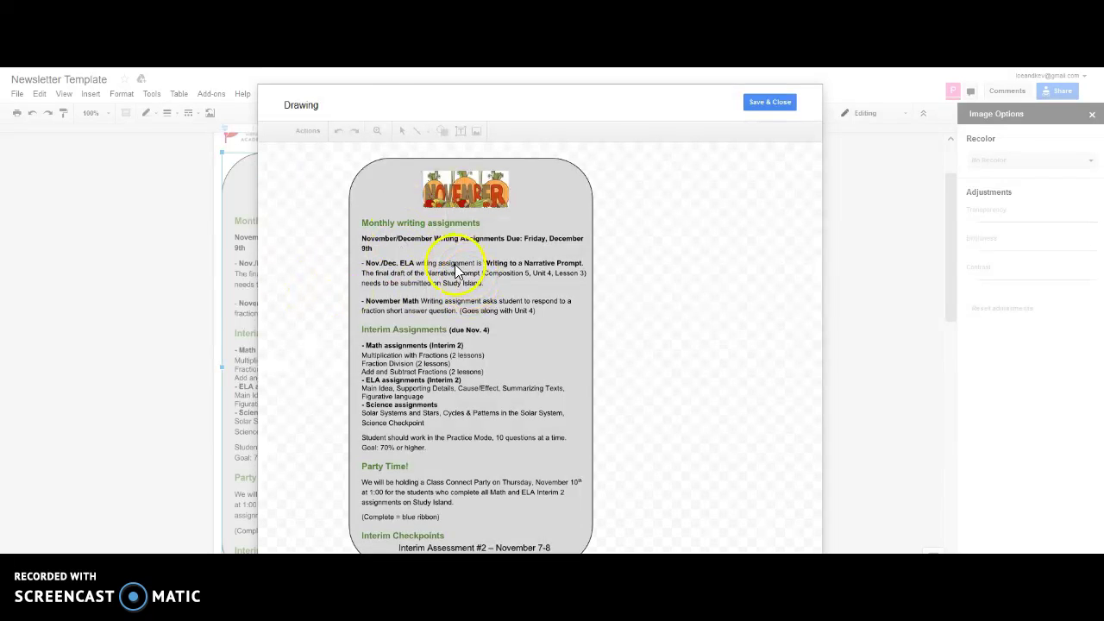
pyautogui.click(415, 264)
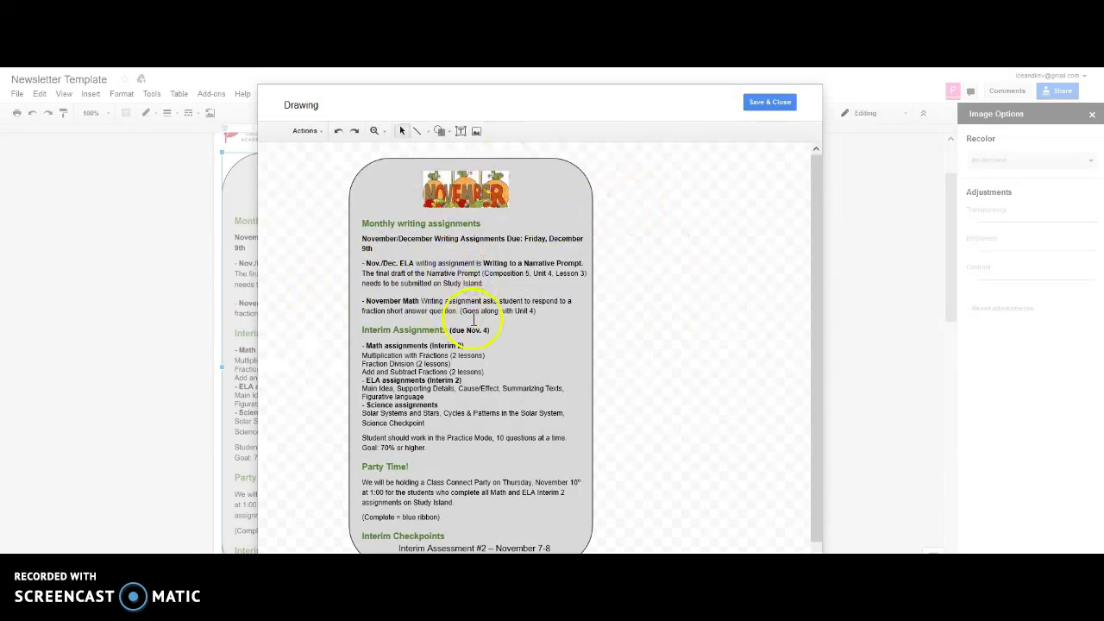
pyautogui.click(408, 264)
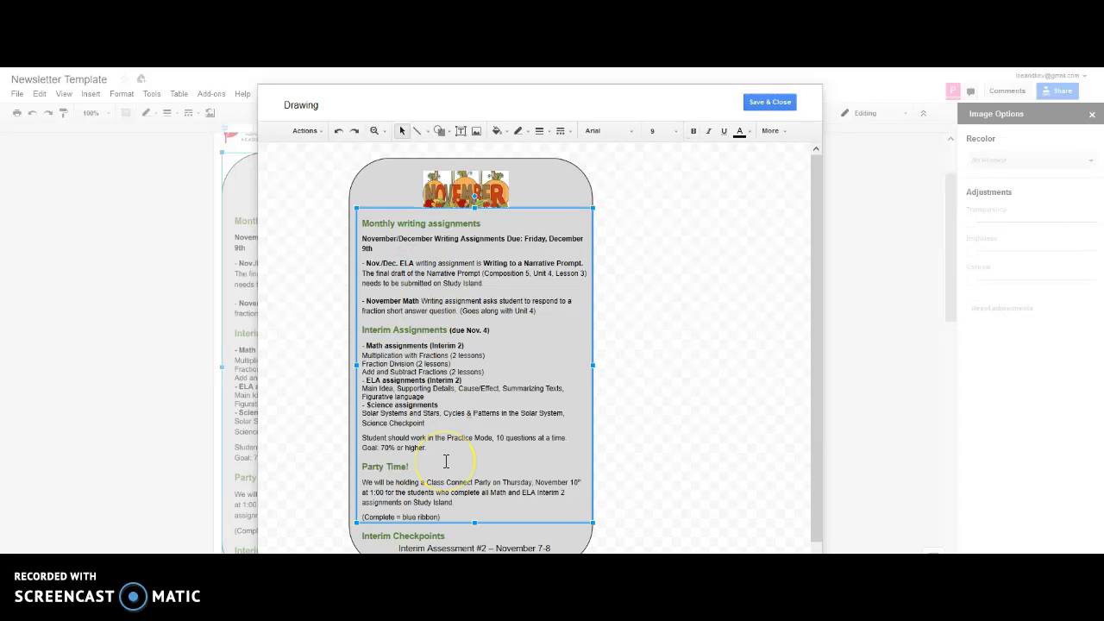
pyautogui.click(770, 102)
pyautogui.click(863, 215)
pyautogui.scroll(2, 863, 215)
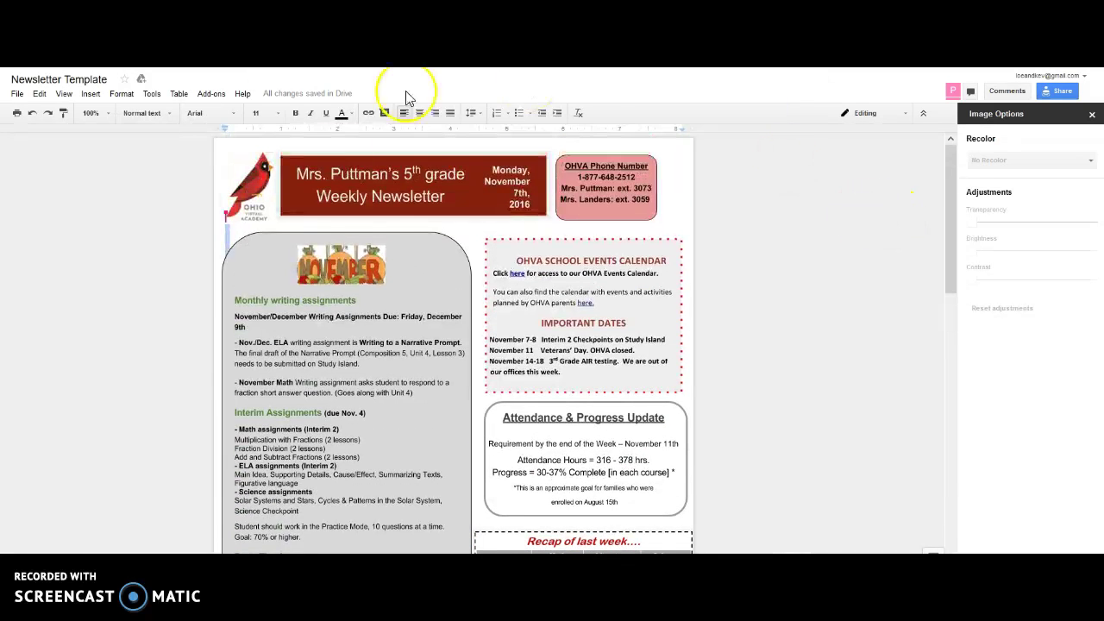
pyautogui.click(18, 93)
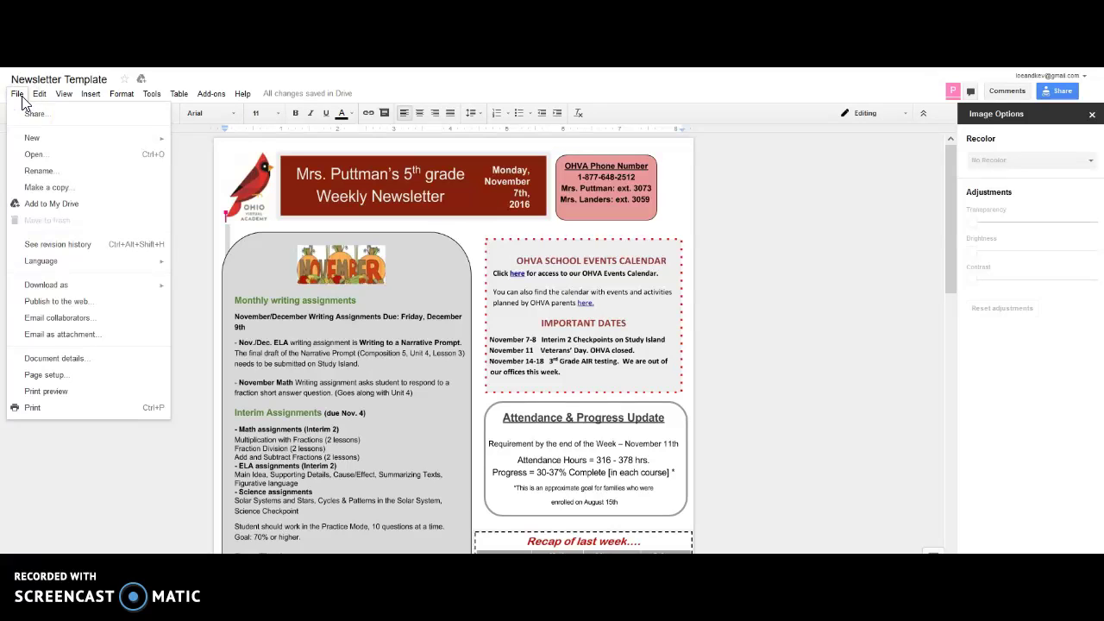
pyautogui.click(69, 290)
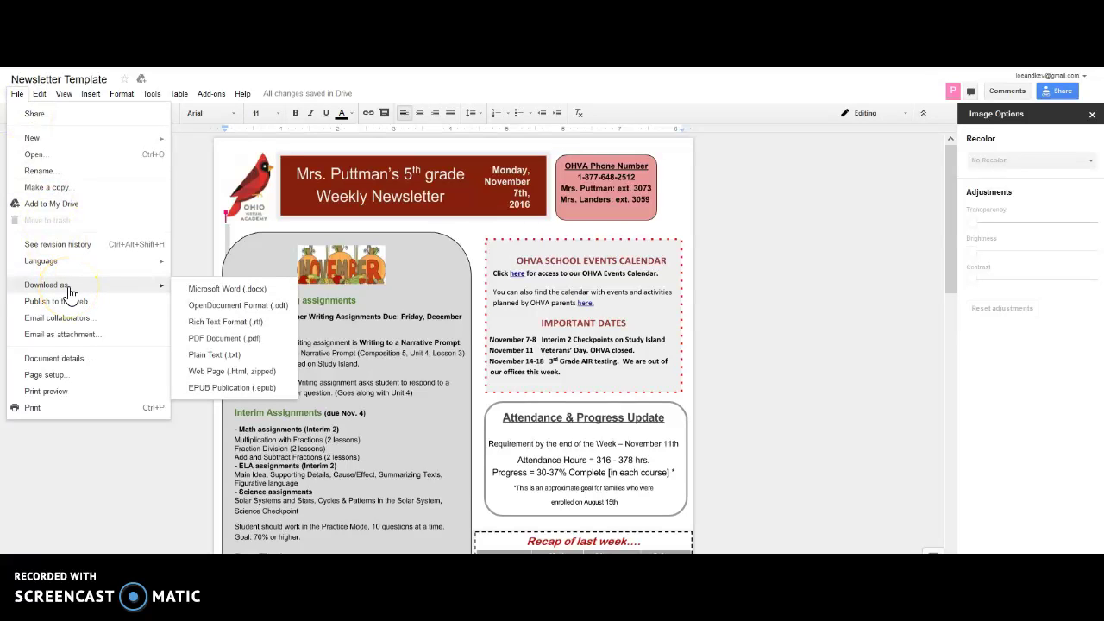
pyautogui.click(454, 215)
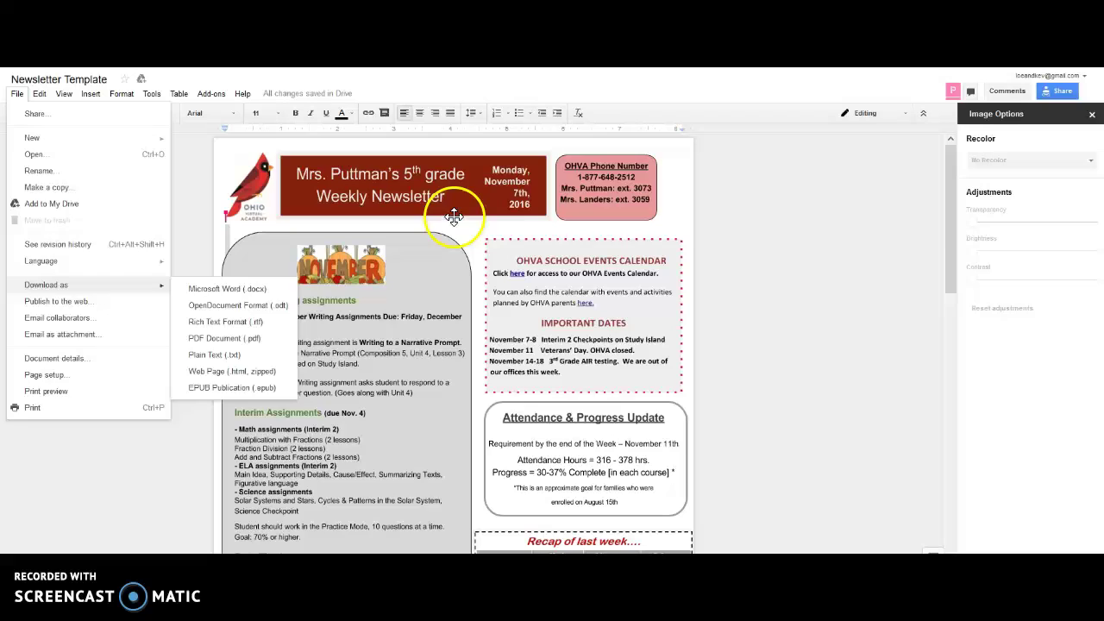
pyautogui.scroll(-1, 458, 259)
pyautogui.scroll(-3, 466, 337)
pyautogui.scroll(-2, 478, 355)
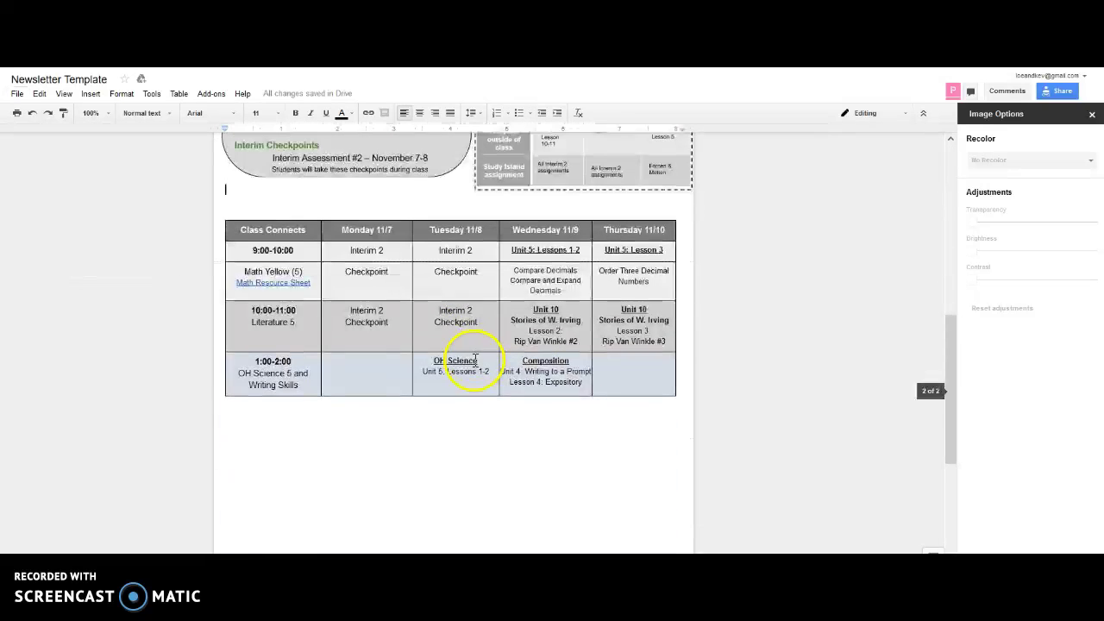